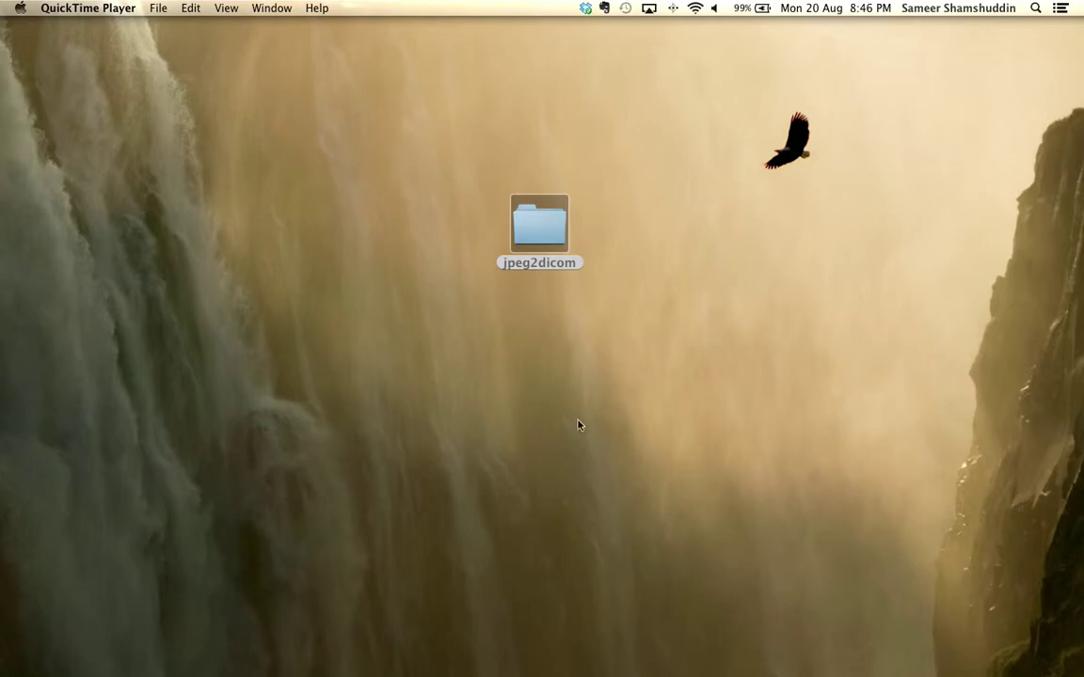
# Step: Launch OsiriX from the Dock to bring up its empty Local Database
pyautogui.moveTo(572, 663)
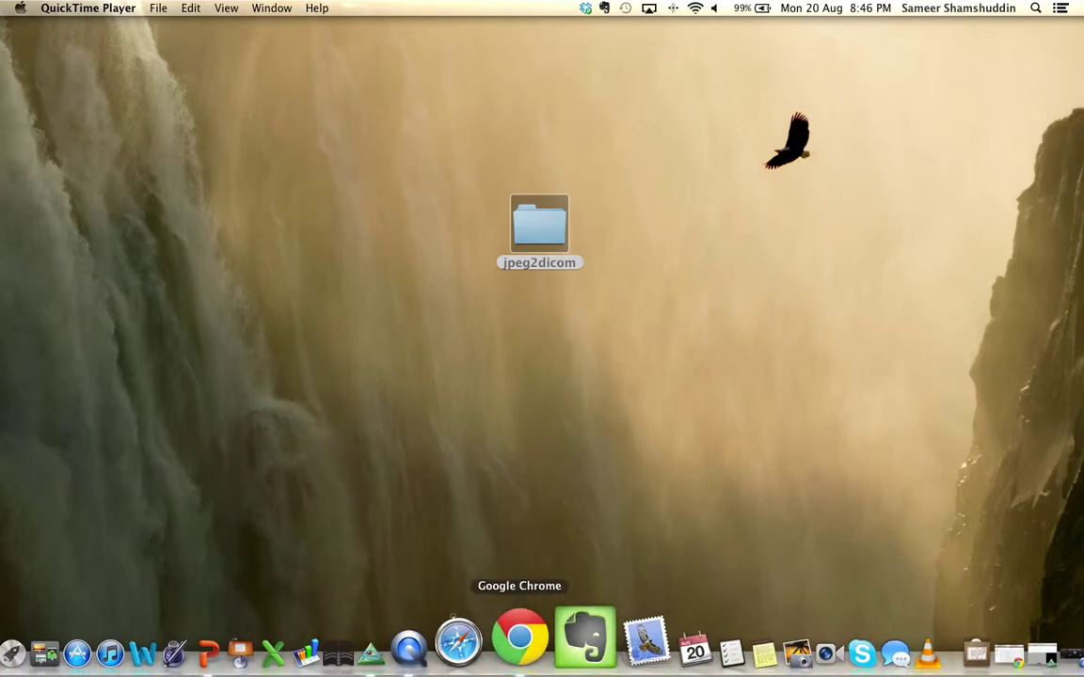
pyautogui.click(440, 658)
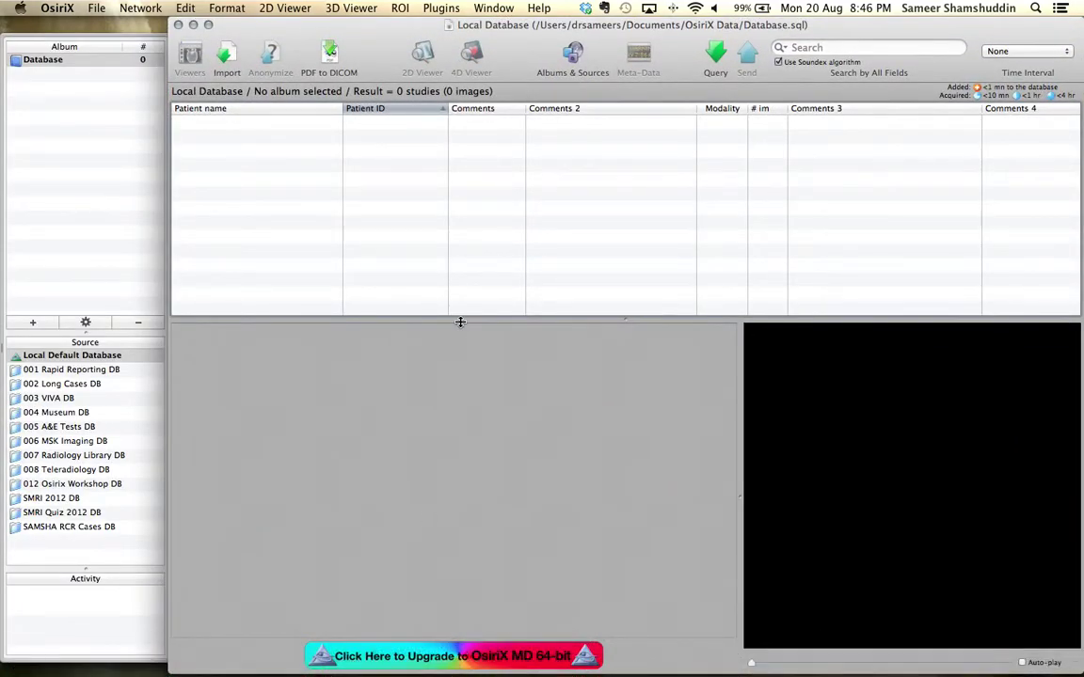
pyautogui.click(441, 8)
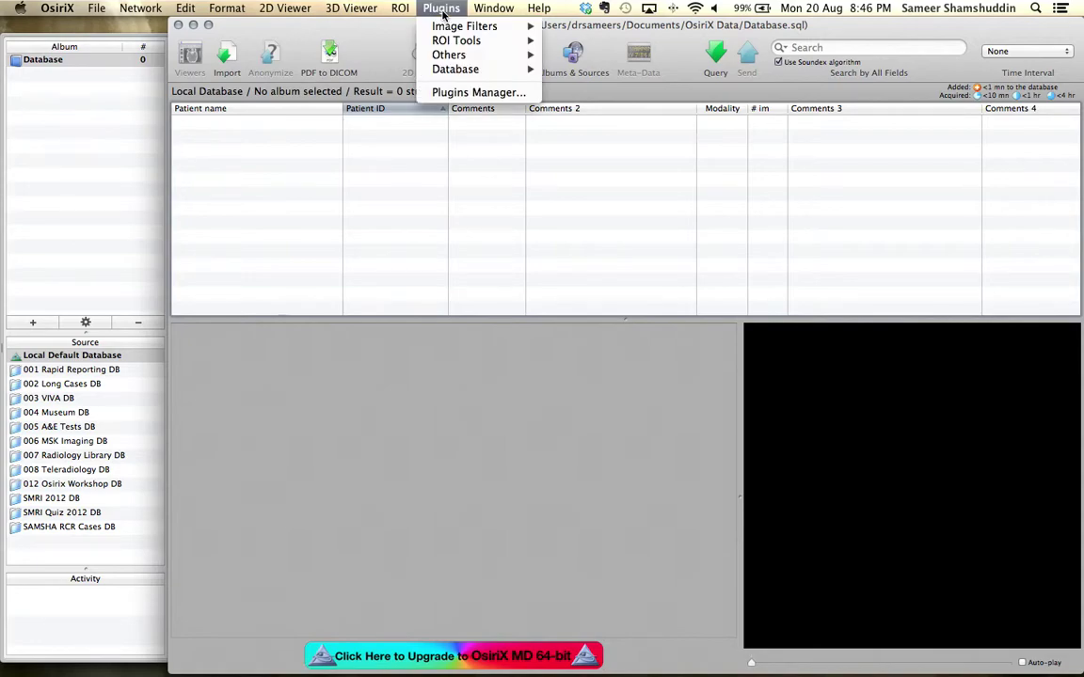
pyautogui.click(475, 92)
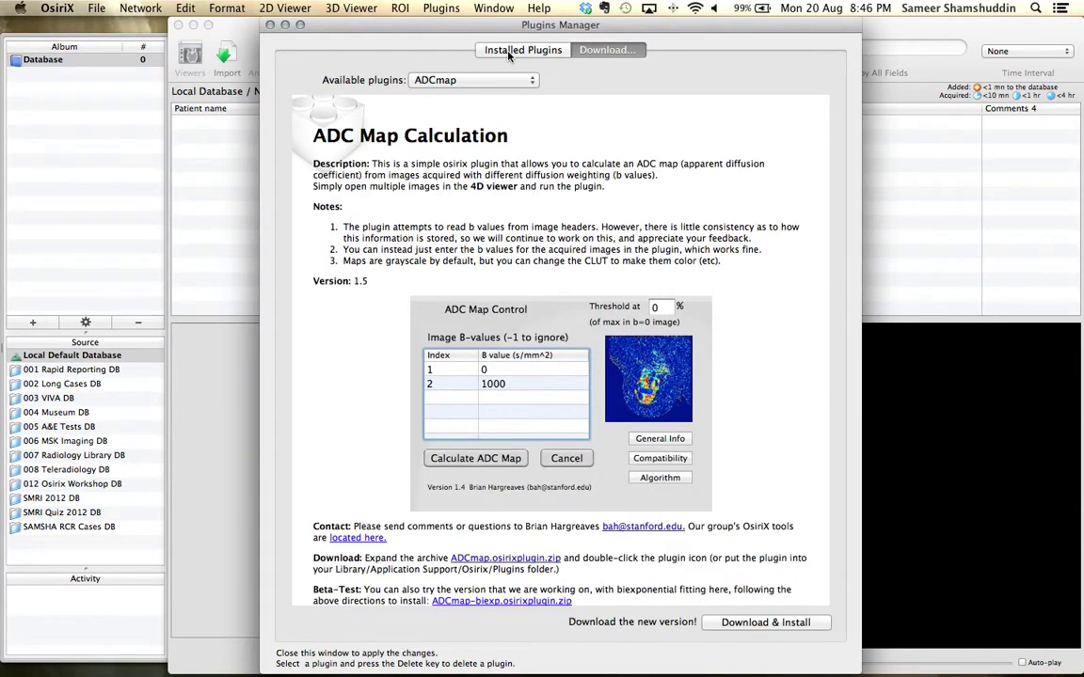
pyautogui.click(508, 53)
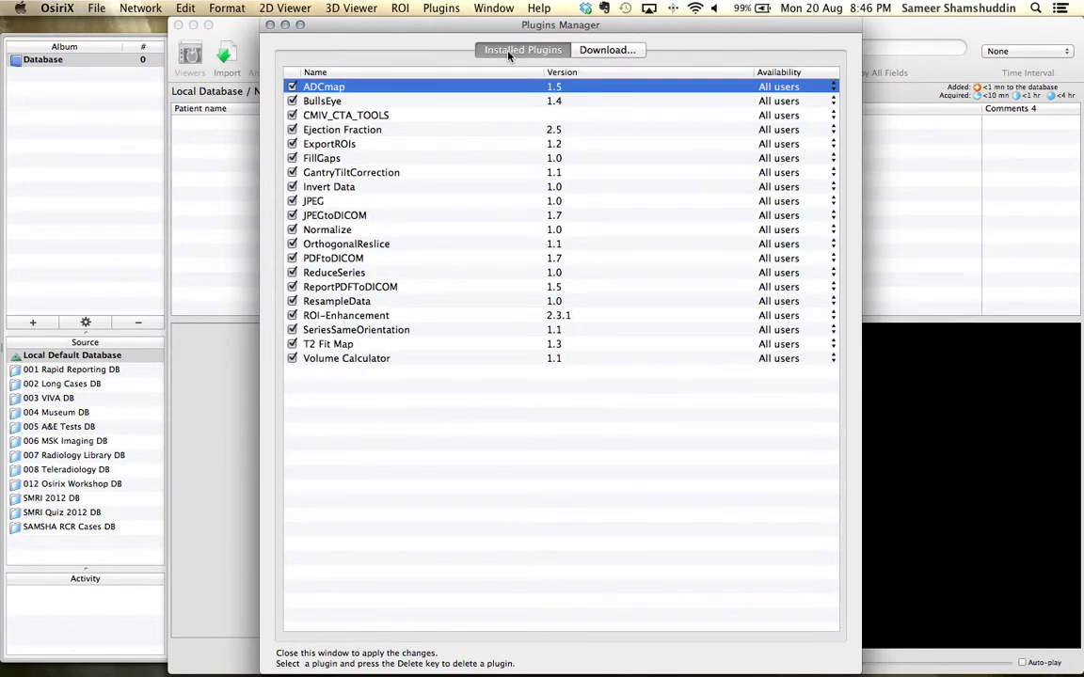
pyautogui.click(375, 217)
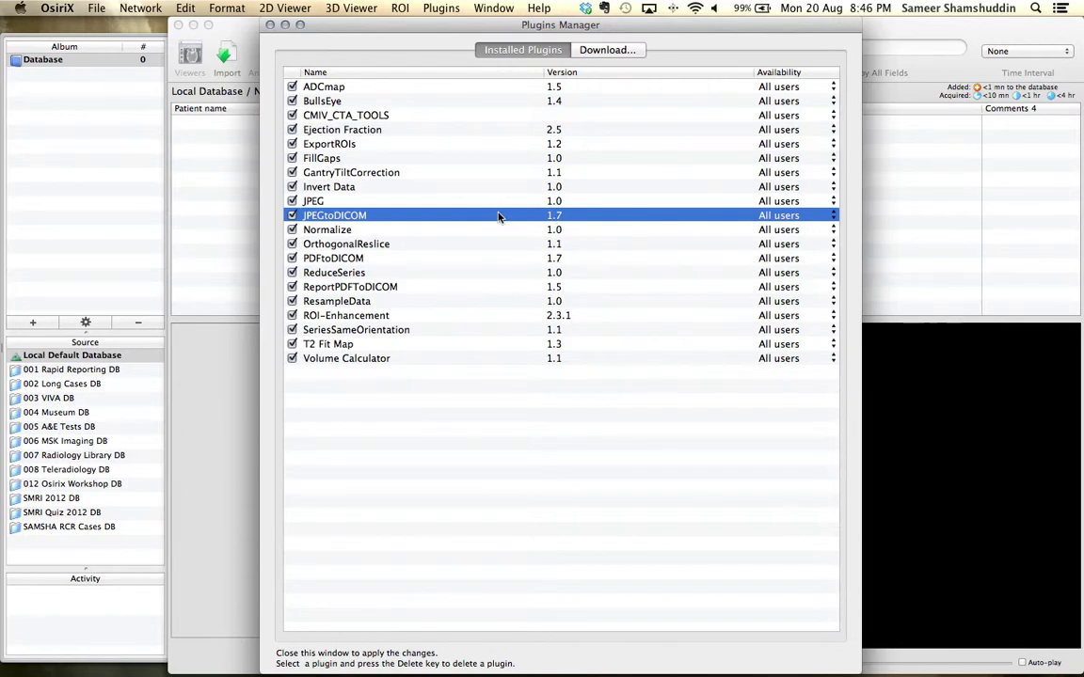
pyautogui.click(270, 25)
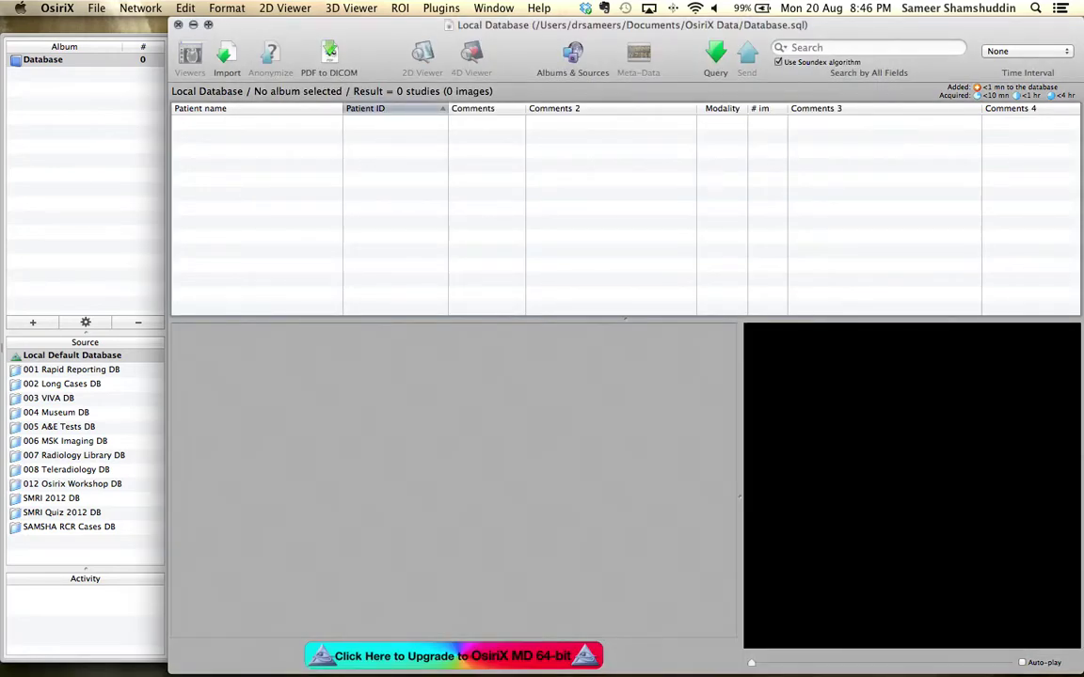
pyautogui.click(178, 25)
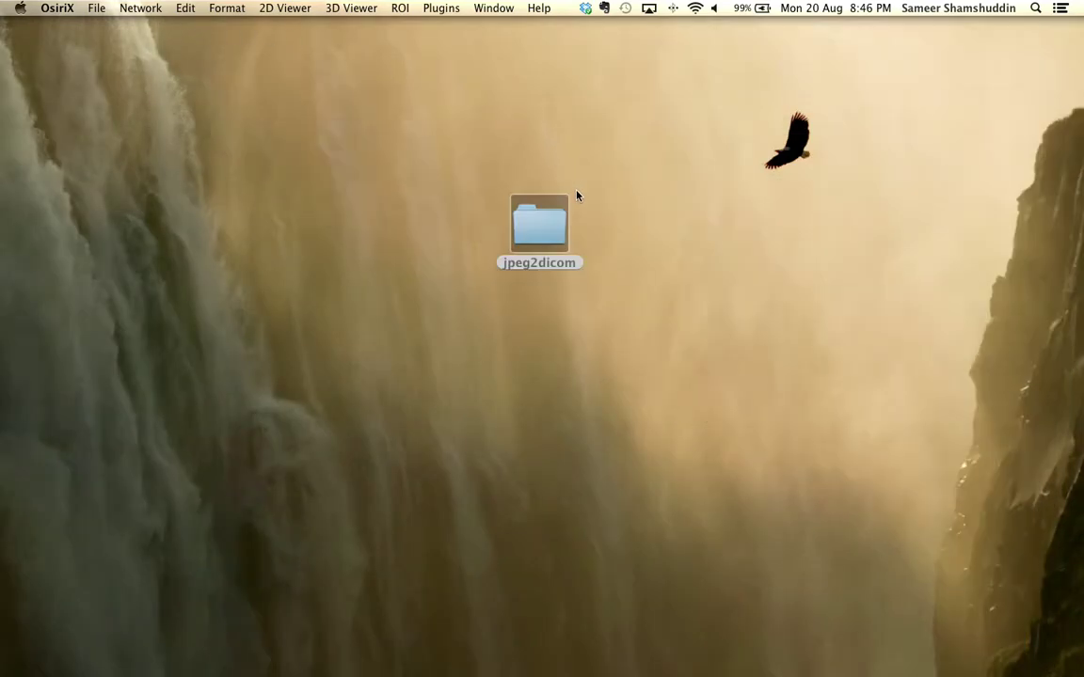
# Step: Open jpeg2dicom and browse pd_tse_fs_cor_320_5, pd_tse_fs_tra_320_6, t1_se_sag_320_3 and t2_fl2d_sag_4
pyautogui.click(540, 239)
pyautogui.doubleClick(544, 231)
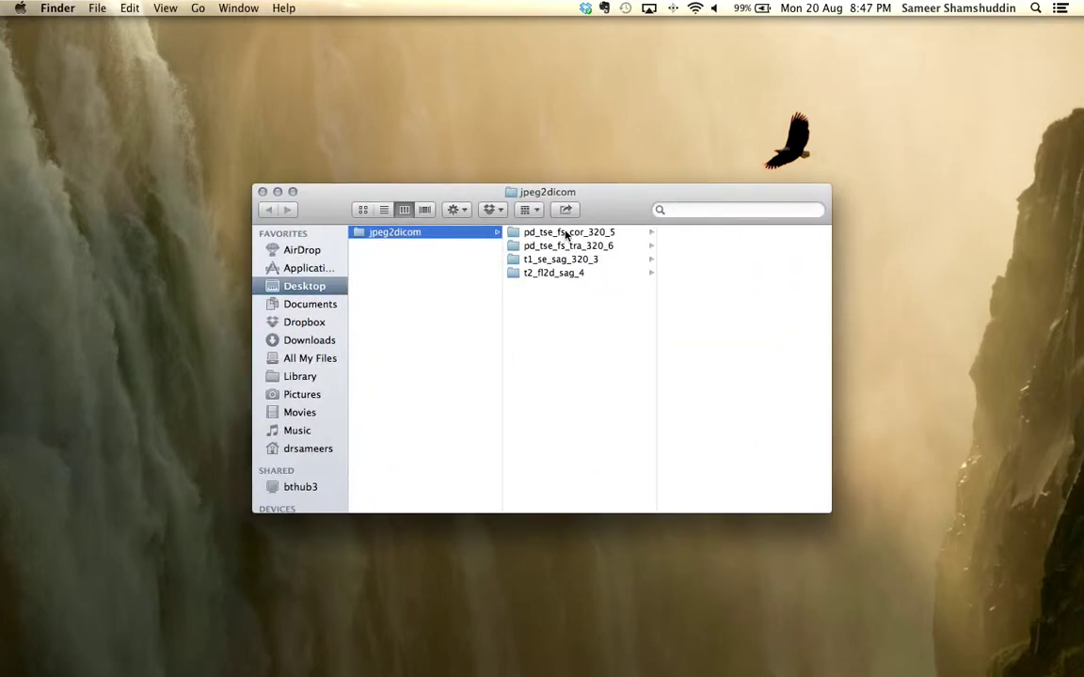
pyautogui.click(567, 234)
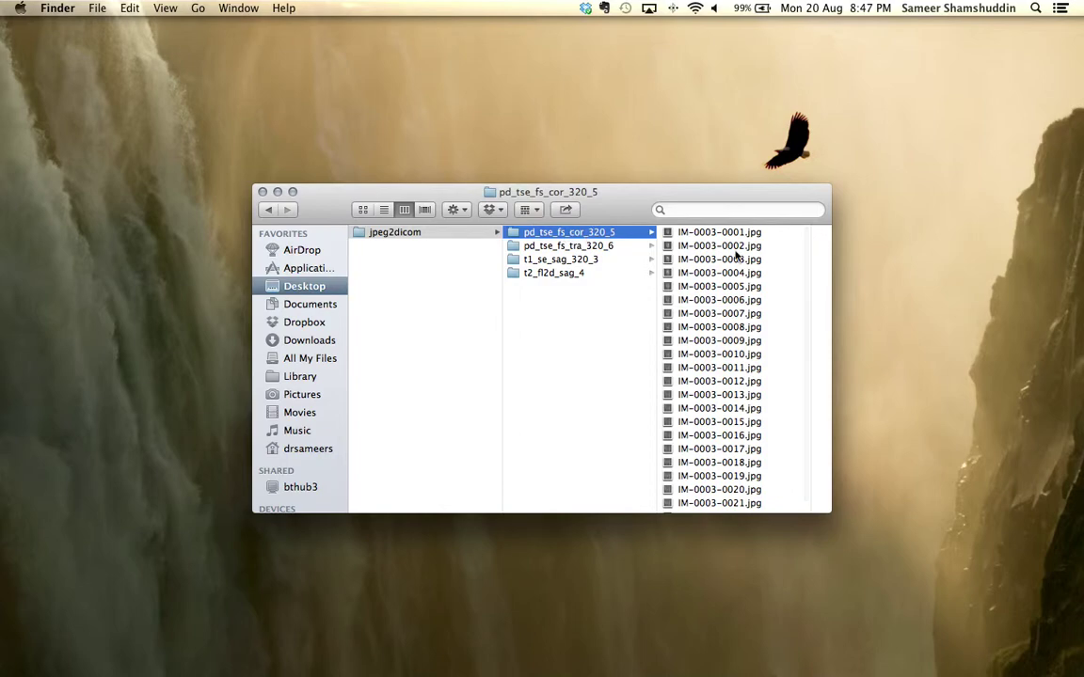
pyautogui.scroll(-1, 744, 254)
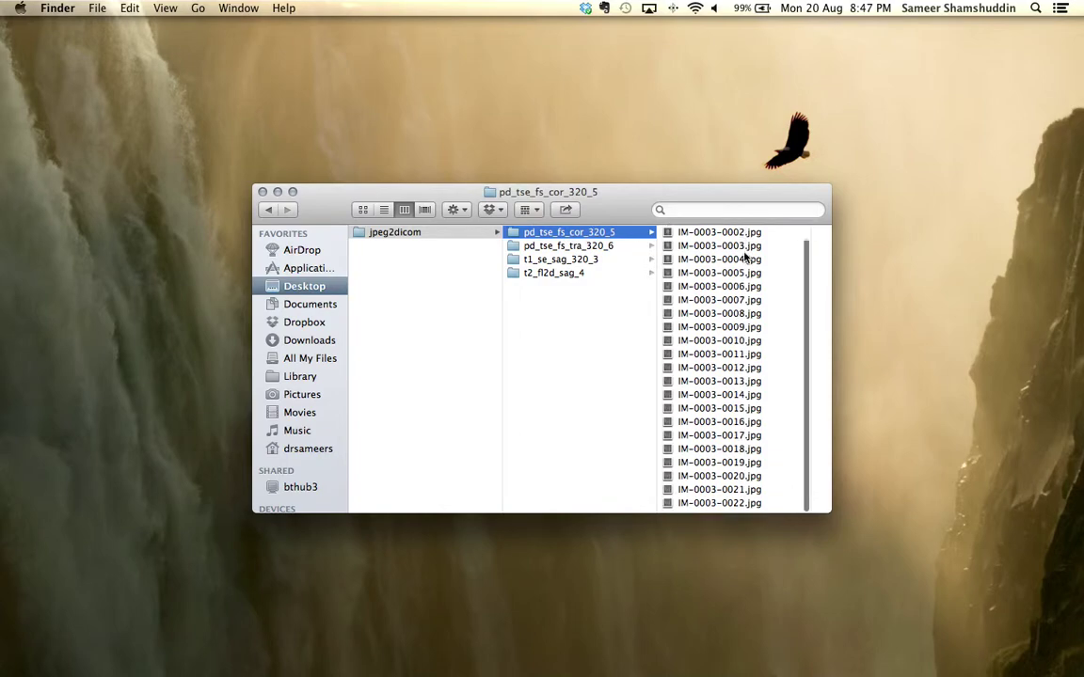
pyautogui.click(594, 247)
pyautogui.scroll(-5, 715, 260)
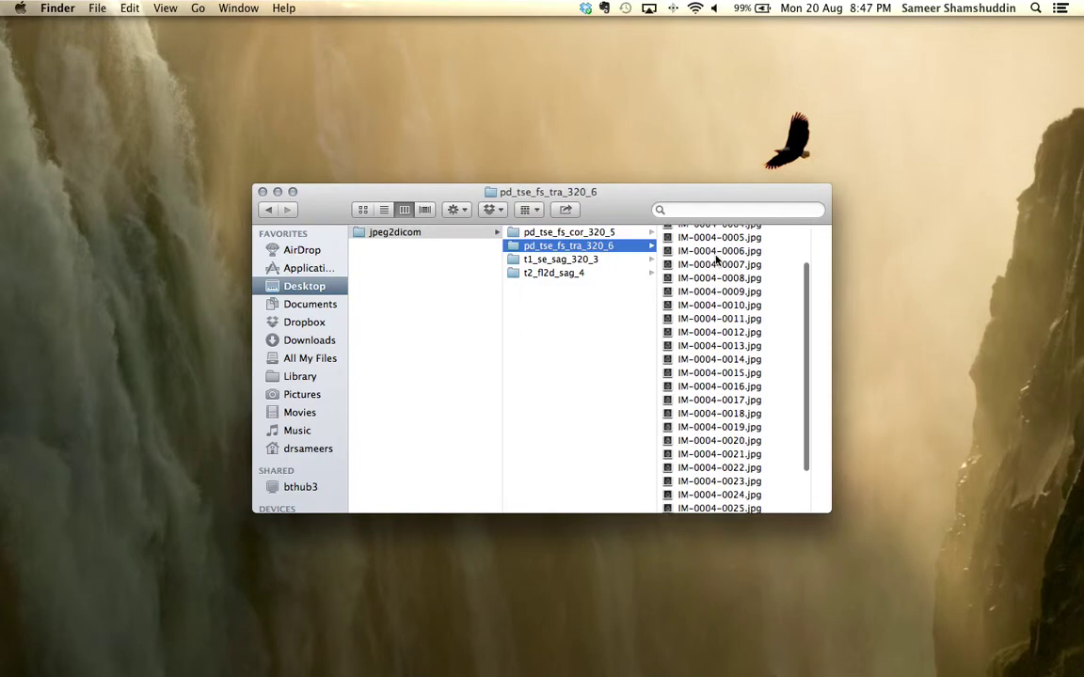
pyautogui.click(562, 259)
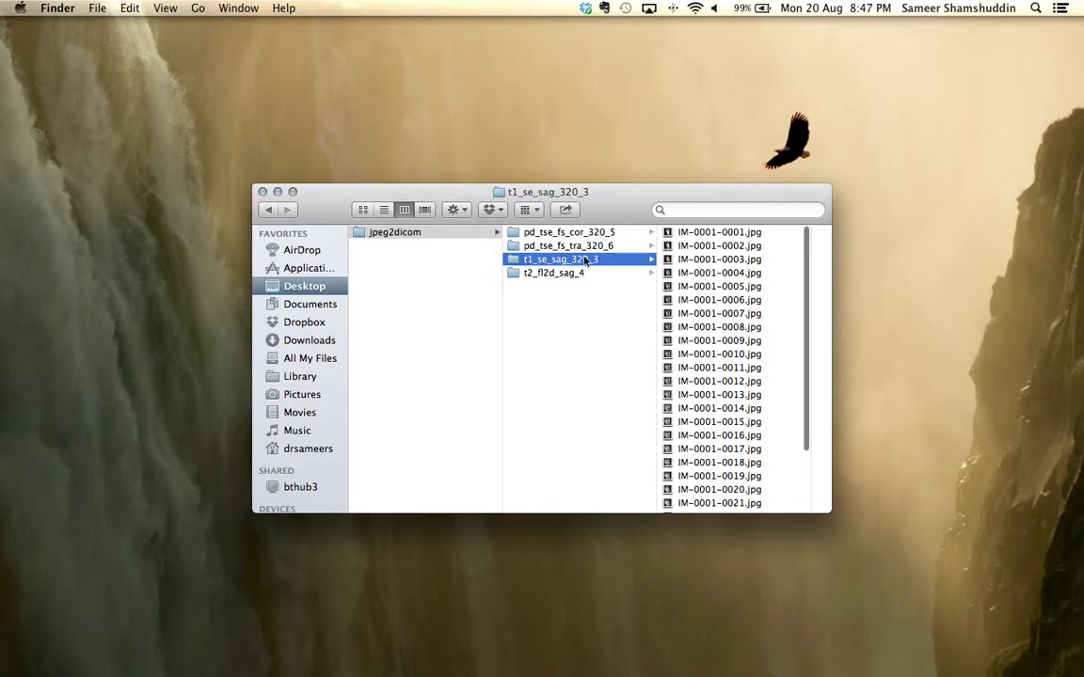
pyautogui.scroll(-3, 722, 273)
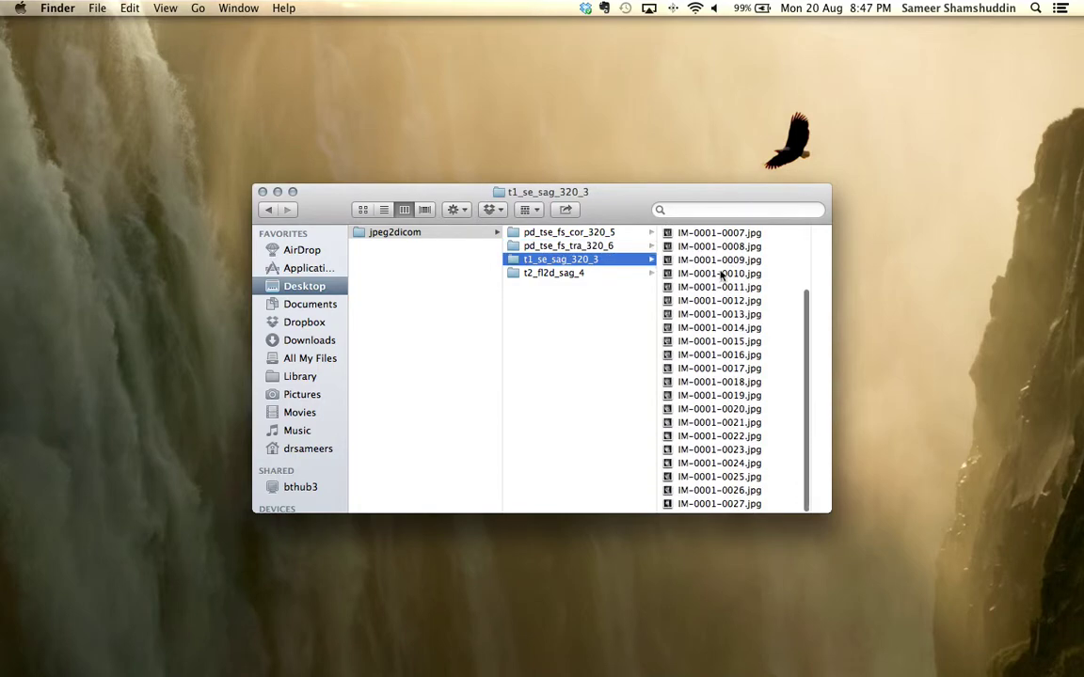
pyautogui.click(593, 273)
pyautogui.scroll(-3, 702, 260)
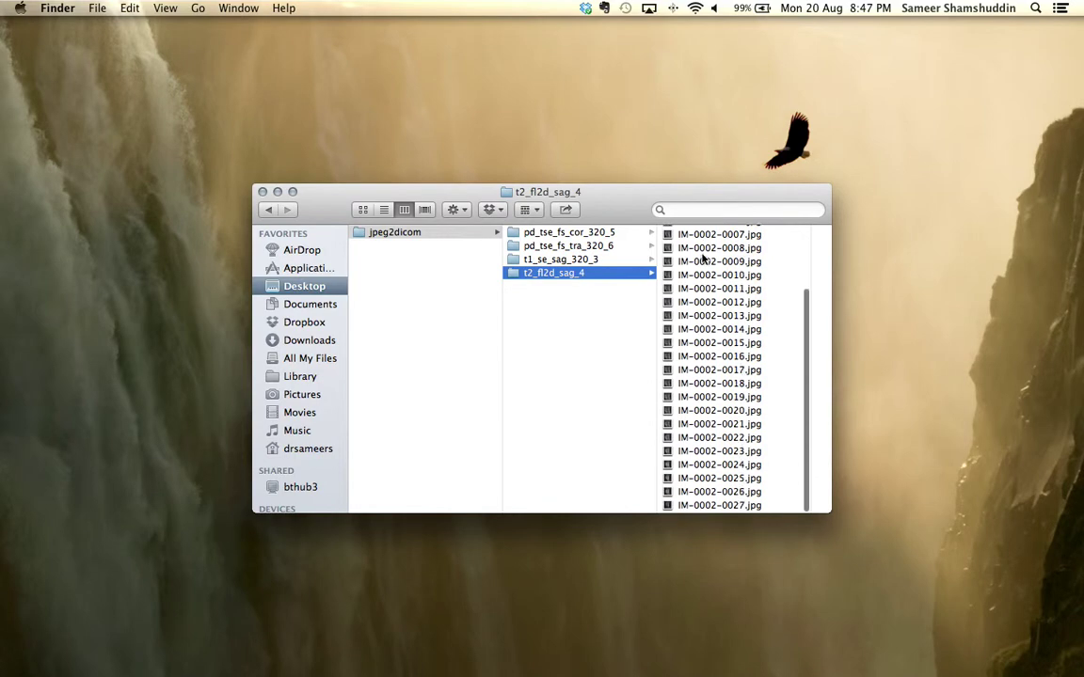
pyautogui.scroll(3, 702, 259)
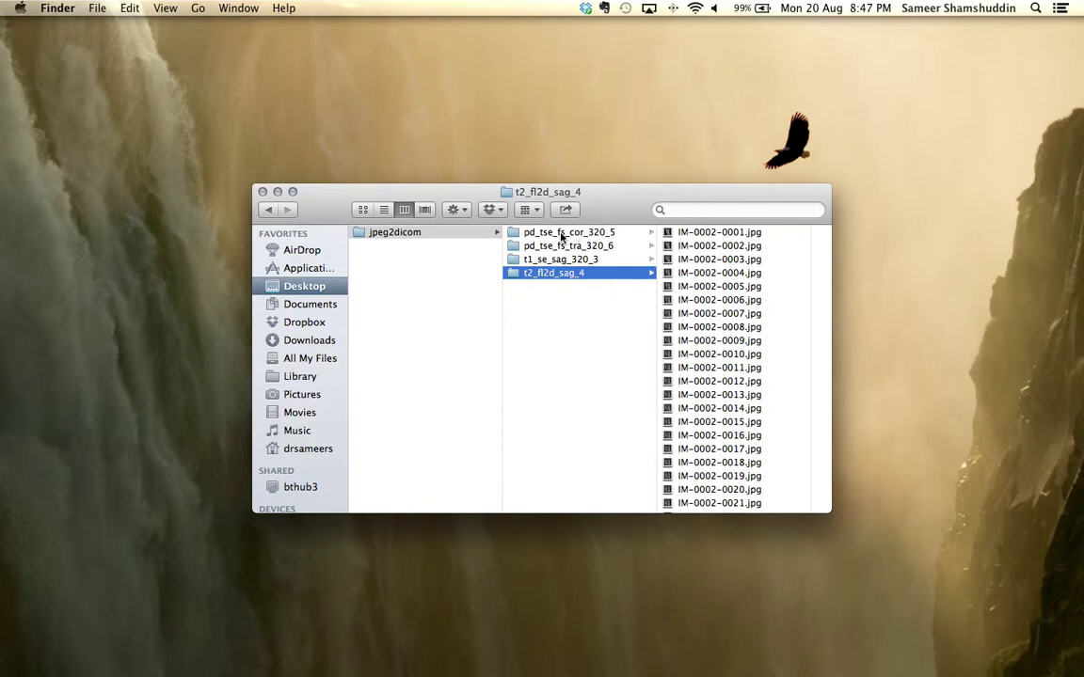
# Step: Preview IM-0002-0001.jpg, IM-0002-0004.jpg and IM-0002-0011.jpg in the t2_fl2d_sag_4 folder
pyautogui.click(710, 233)
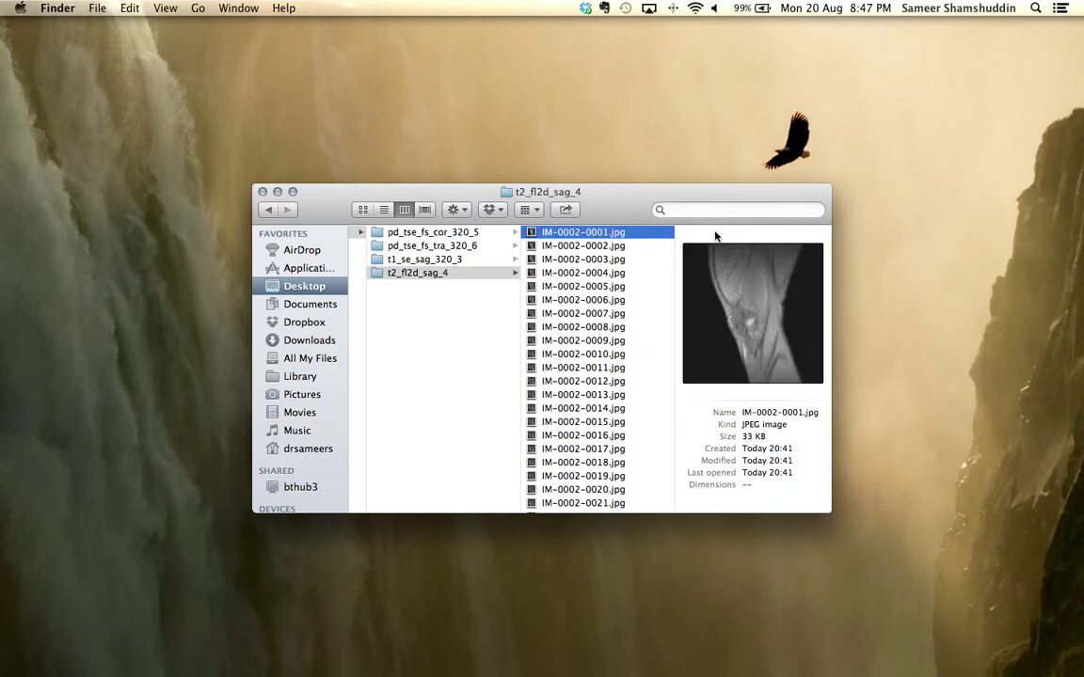
pyautogui.click(614, 273)
pyautogui.click(595, 367)
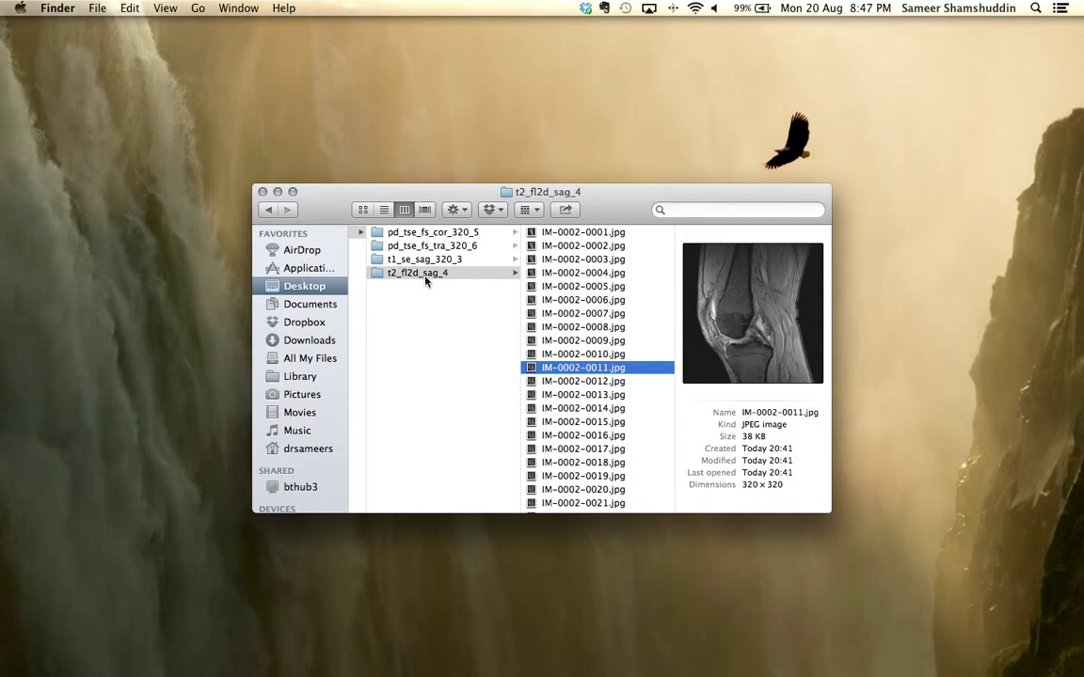
pyautogui.click(454, 281)
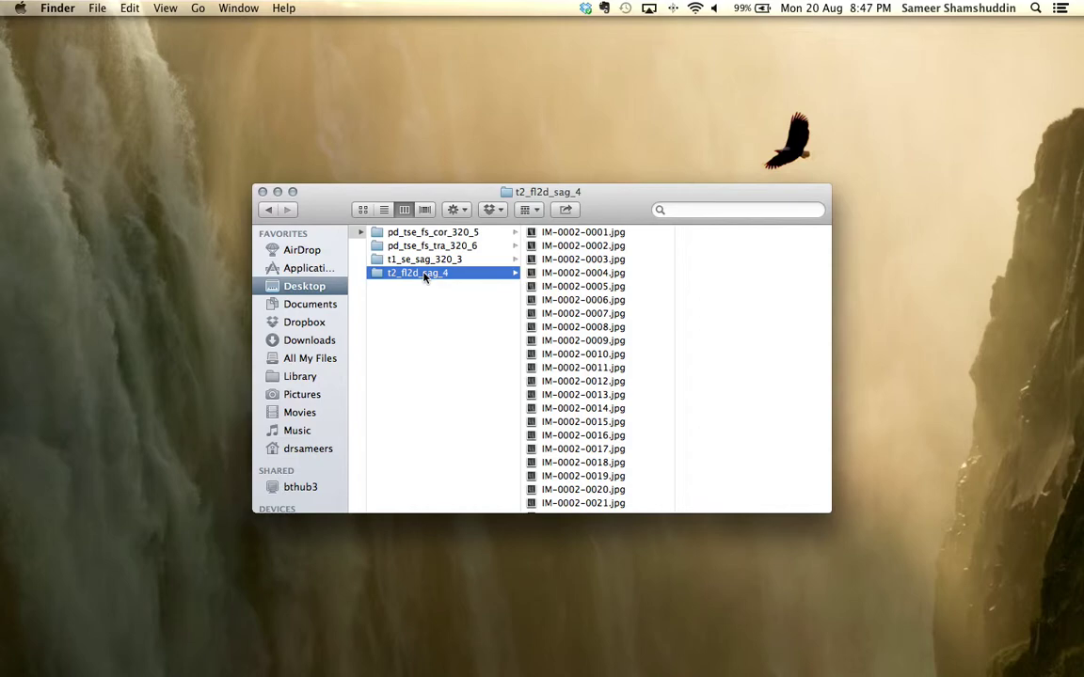
# Step: Rename the t2_fl2d_sag_4 folder to t2
pyautogui.rightClick(423, 275)
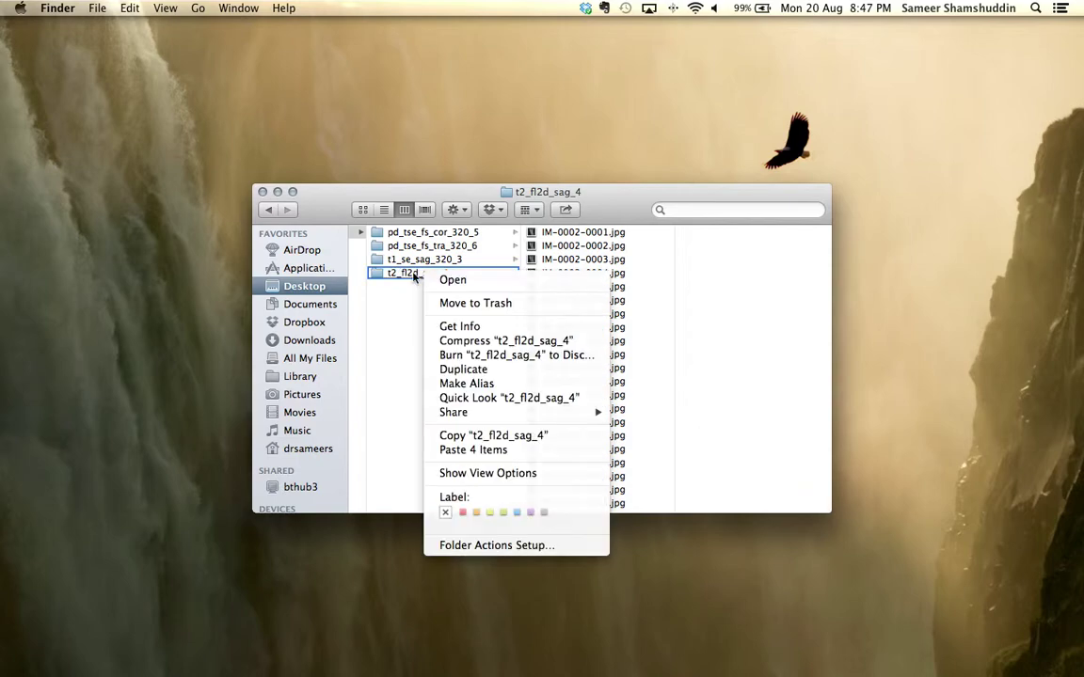
pyautogui.click(419, 277)
pyautogui.click(440, 280)
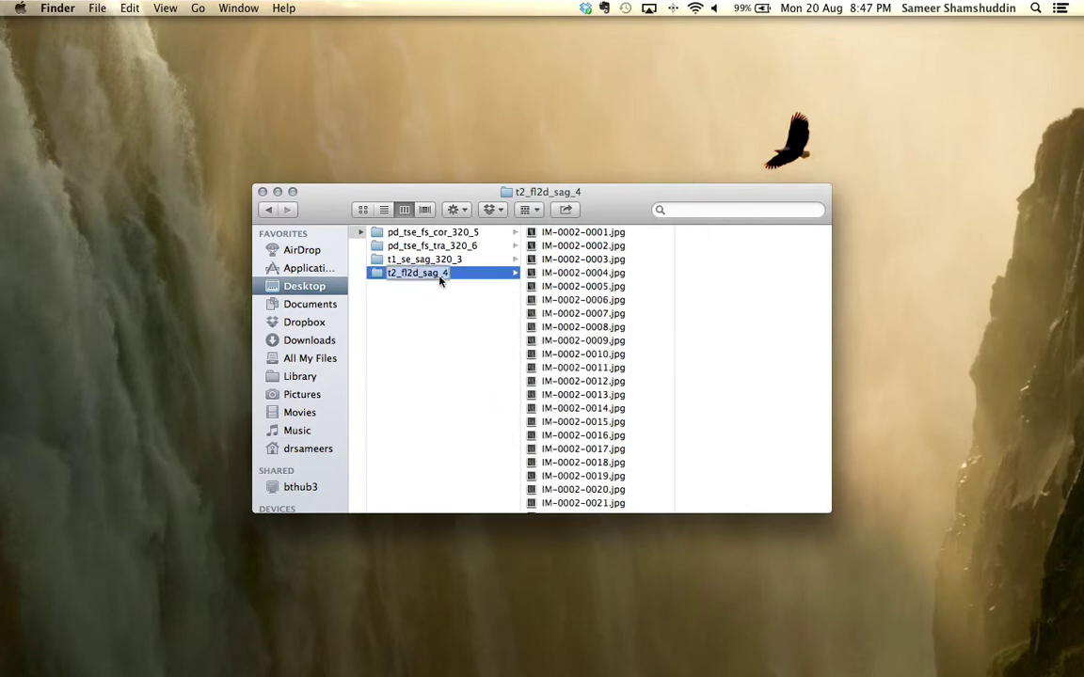
pyautogui.click(440, 275)
pyautogui.press('BackSpace')
pyautogui.press('BackSpace')
pyautogui.press('BackSpace')
pyautogui.press('BackSpace')
pyautogui.press('BackSpace')
pyautogui.press('BackSpace')
pyautogui.press('BackSpace')
pyautogui.press('BackSpace')
pyautogui.press('BackSpace')
pyautogui.press('BackSpace')
pyautogui.press('BackSpace')
pyautogui.press('Return')
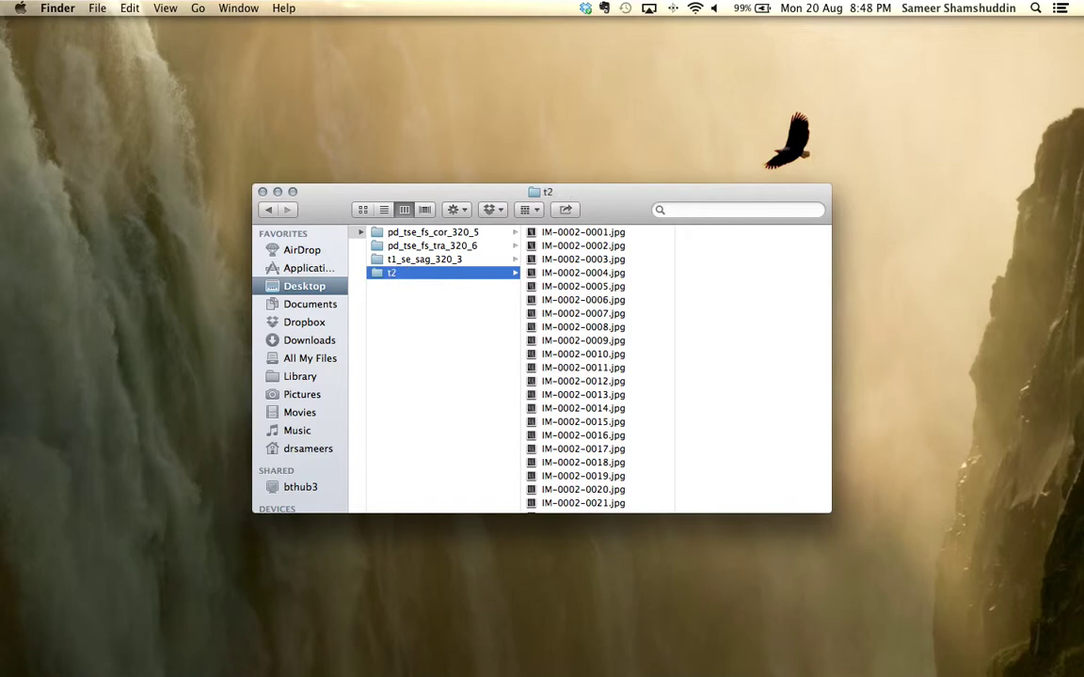
# Step: Rename the t1_se_sag_320_3 folder to t1
pyautogui.click(431, 260)
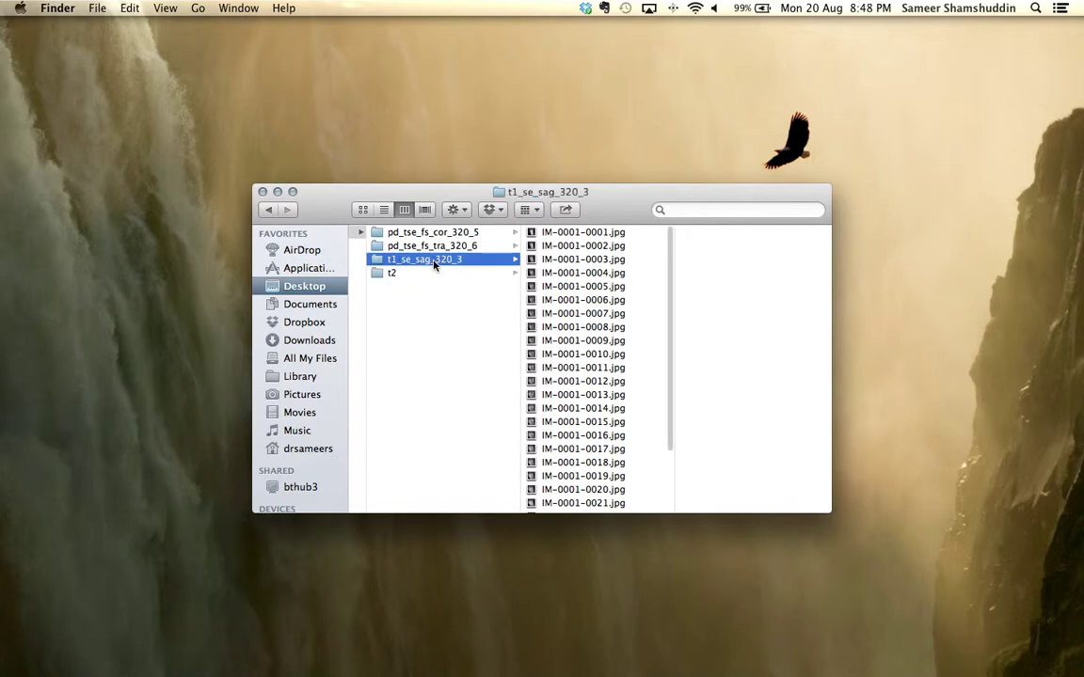
pyautogui.click(435, 263)
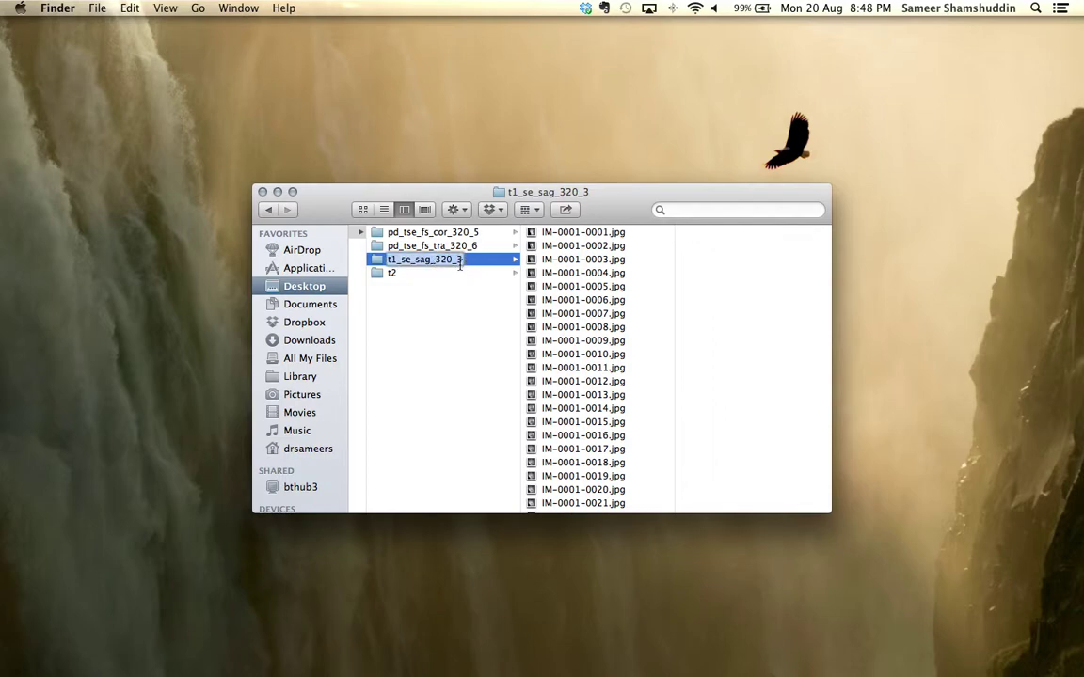
pyautogui.click(461, 264)
pyautogui.press('BackSpace')
pyautogui.press('BackSpace')
pyautogui.press('BackSpace')
pyautogui.press('BackSpace')
pyautogui.press('BackSpace')
pyautogui.press('BackSpace')
pyautogui.press('BackSpace')
pyautogui.press('BackSpace')
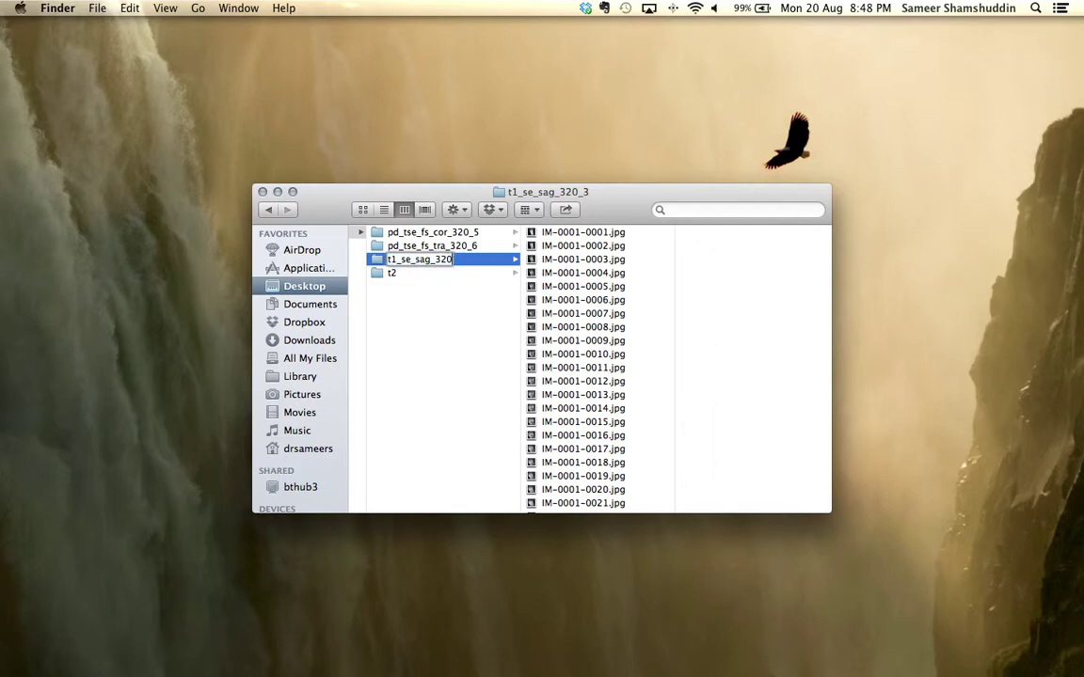
pyautogui.press('BackSpace')
pyautogui.press('BackSpace')
pyautogui.press('BackSpace')
pyautogui.press('BackSpace')
pyautogui.press('BackSpace')
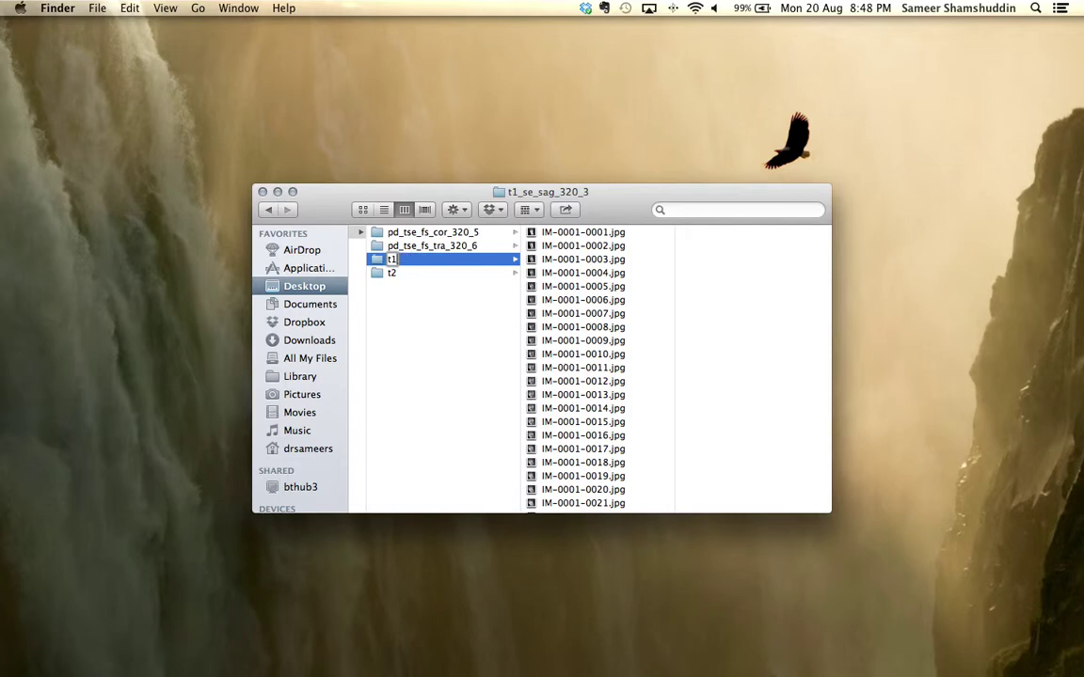
pyautogui.press('Return')
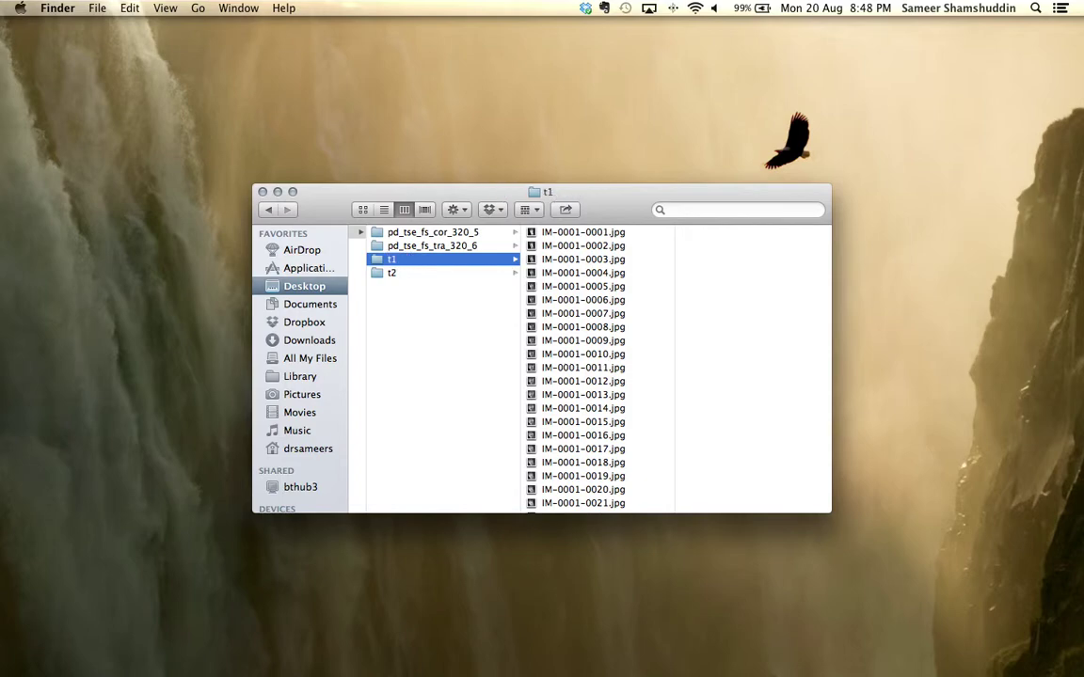
pyautogui.click(460, 246)
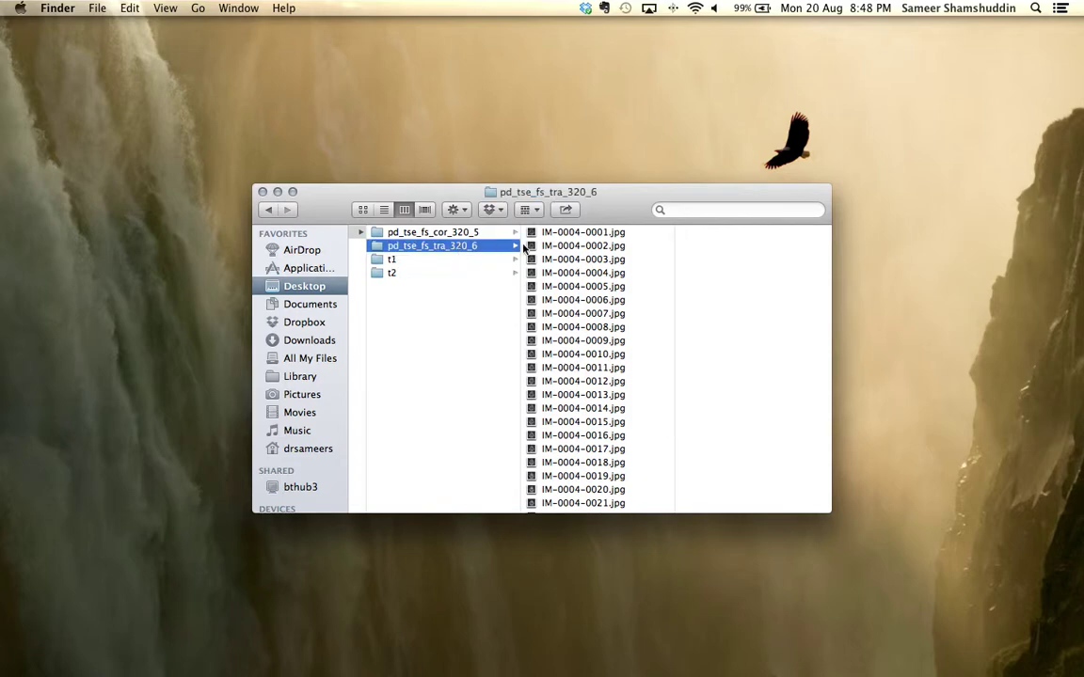
# Step: Rename the pd_tse_fs_tra_320_6 folder to 'pd axial'
pyautogui.click(594, 246)
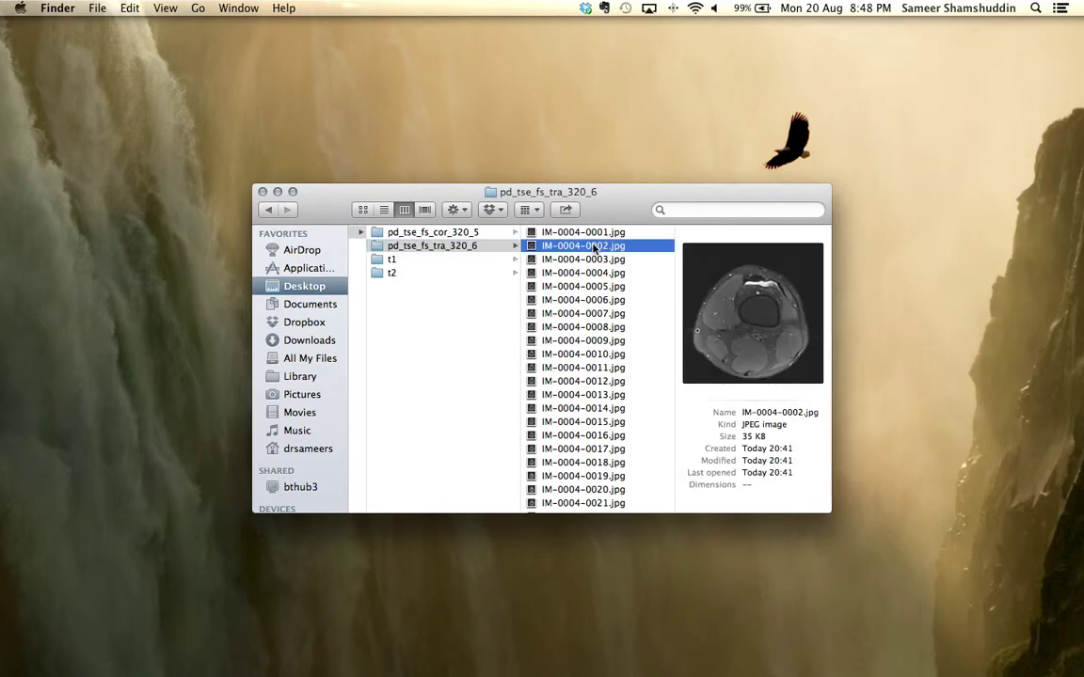
pyautogui.click(456, 246)
pyautogui.click(466, 246)
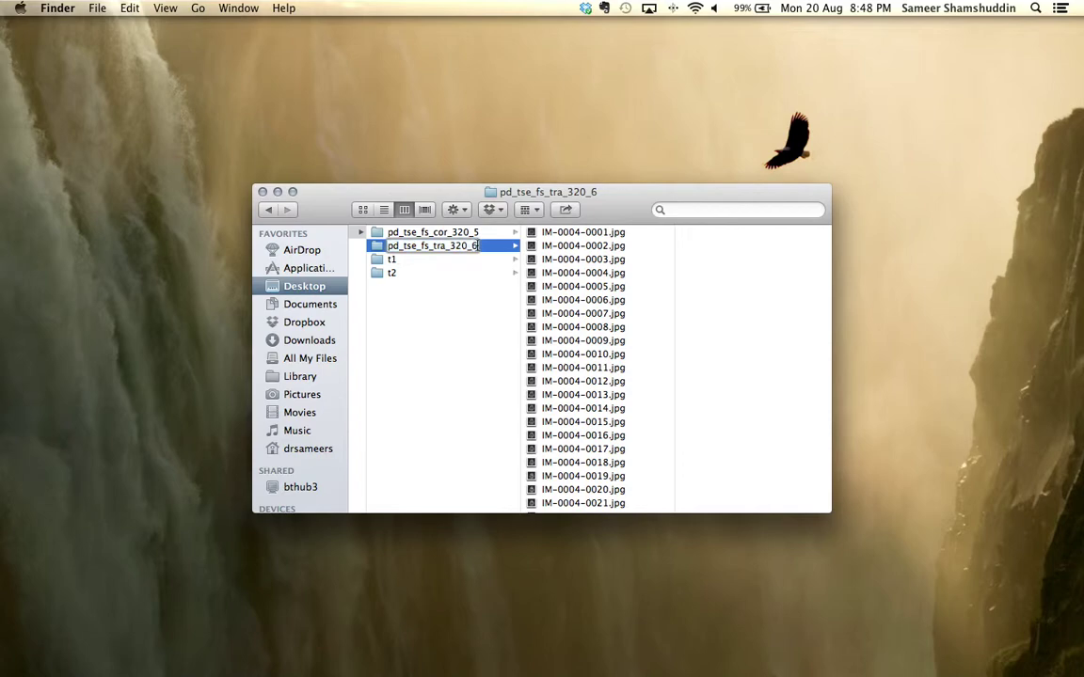
pyautogui.press('BackSpace')
pyautogui.press('BackSpace')
pyautogui.press('BackSpace')
pyautogui.press('BackSpace')
pyautogui.press('BackSpace')
pyautogui.press('BackSpace')
pyautogui.press('BackSpace')
pyautogui.press('BackSpace')
pyautogui.press('BackSpace')
pyautogui.press('BackSpace')
pyautogui.press('BackSpace')
pyautogui.press('BackSpace')
pyautogui.press('BackSpace')
pyautogui.press('BackSpace')
pyautogui.press('BackSpace')
pyautogui.press('BackSpace')
pyautogui.press('BackSpace')
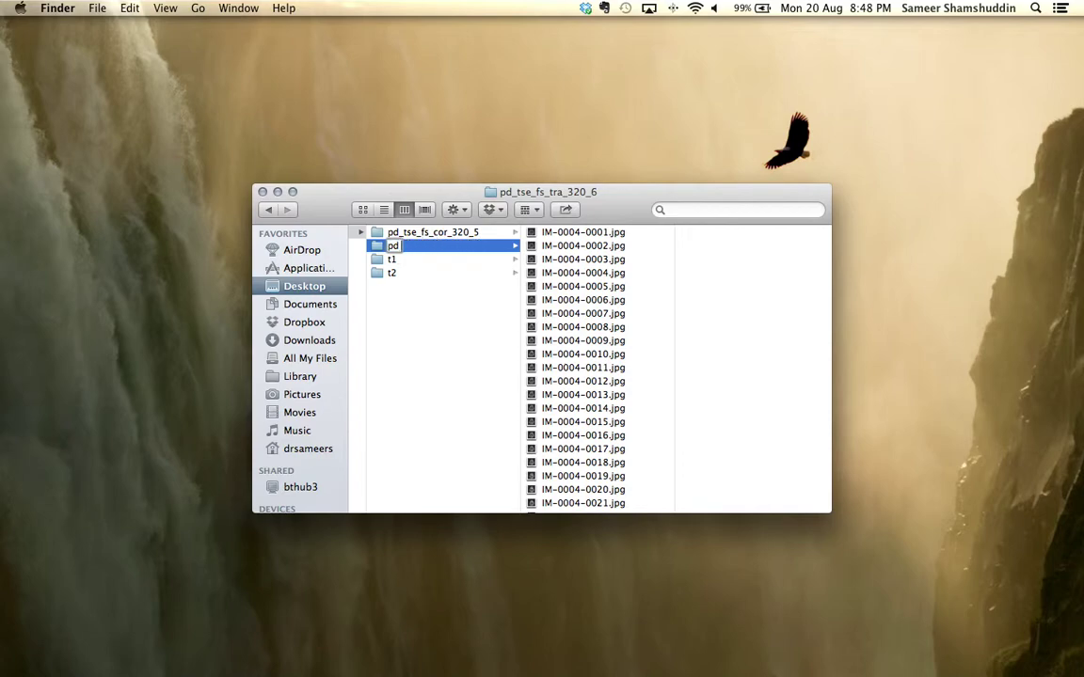
pyautogui.write('axial')
pyautogui.press('Return')
# Step: Rename the coronal PD folder to 'pd coronal'
pyautogui.click(464, 248)
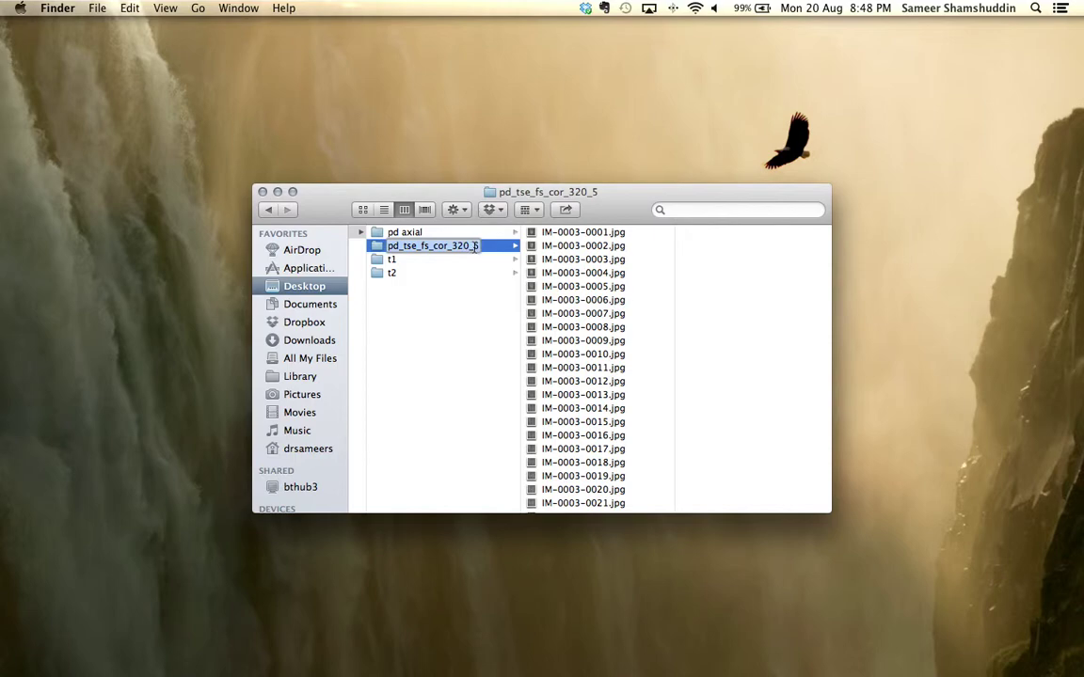
pyautogui.click(479, 245)
pyautogui.press('BackSpace')
pyautogui.press('BackSpace')
pyautogui.press('BackSpace')
pyautogui.press('BackSpace')
pyautogui.press('BackSpace')
pyautogui.press('BackSpace')
pyautogui.press('BackSpace')
pyautogui.press('BackSpace')
pyautogui.press('BackSpace')
pyautogui.press('BackSpace')
pyautogui.press('BackSpace')
pyautogui.press('BackSpace')
pyautogui.press('BackSpace')
pyautogui.press('BackSpace')
pyautogui.press('BackSpace')
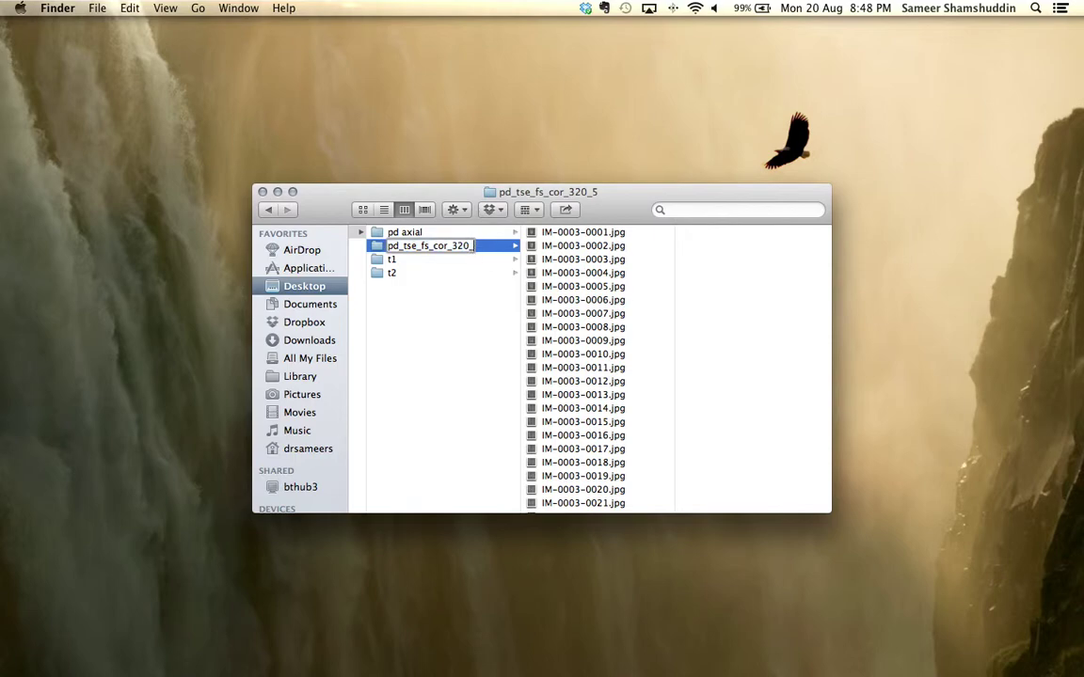
pyautogui.press('BackSpace')
pyautogui.press('BackSpace')
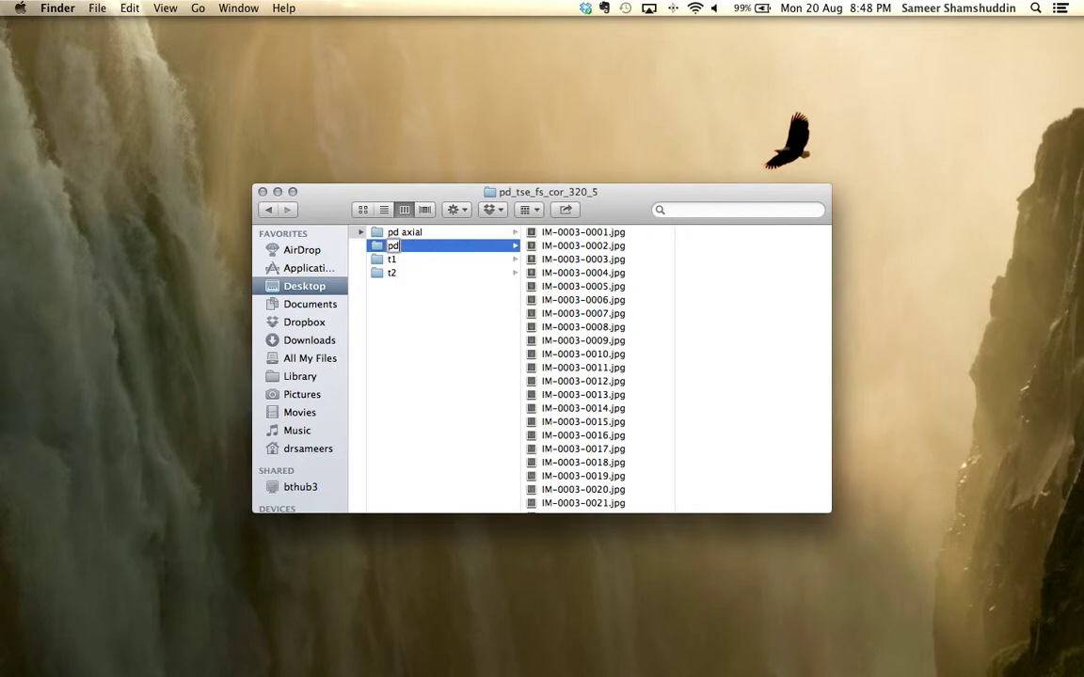
pyautogui.write('coronal')
pyautogui.press('Return')
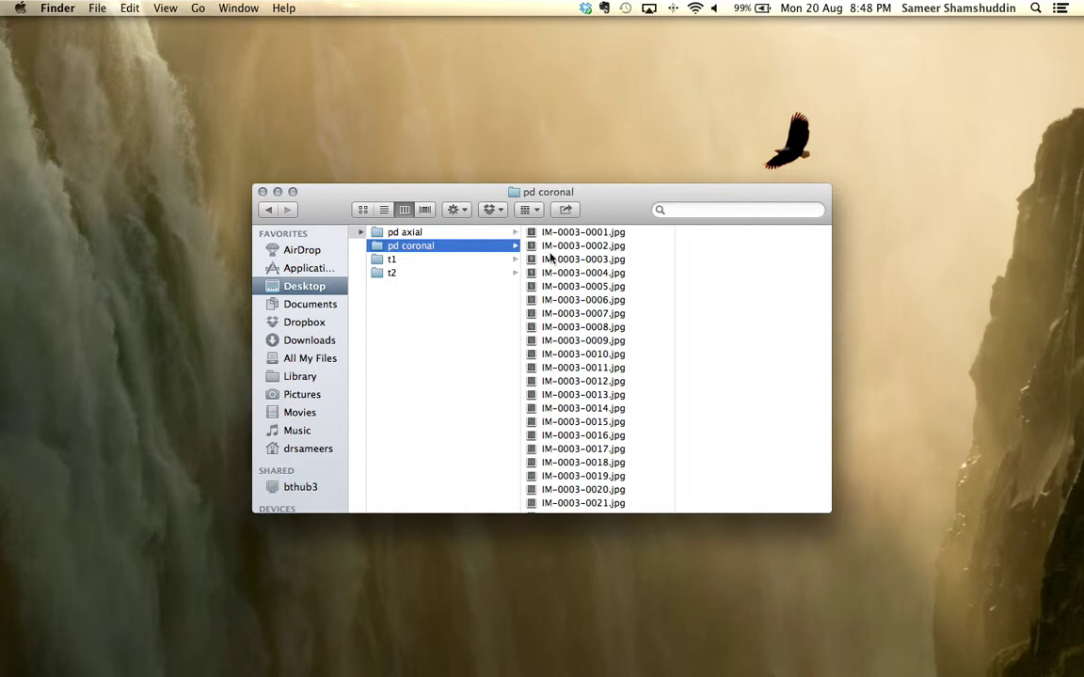
# Step: Preview the axial images in pd axial and the sagittal images in t1
pyautogui.click(442, 232)
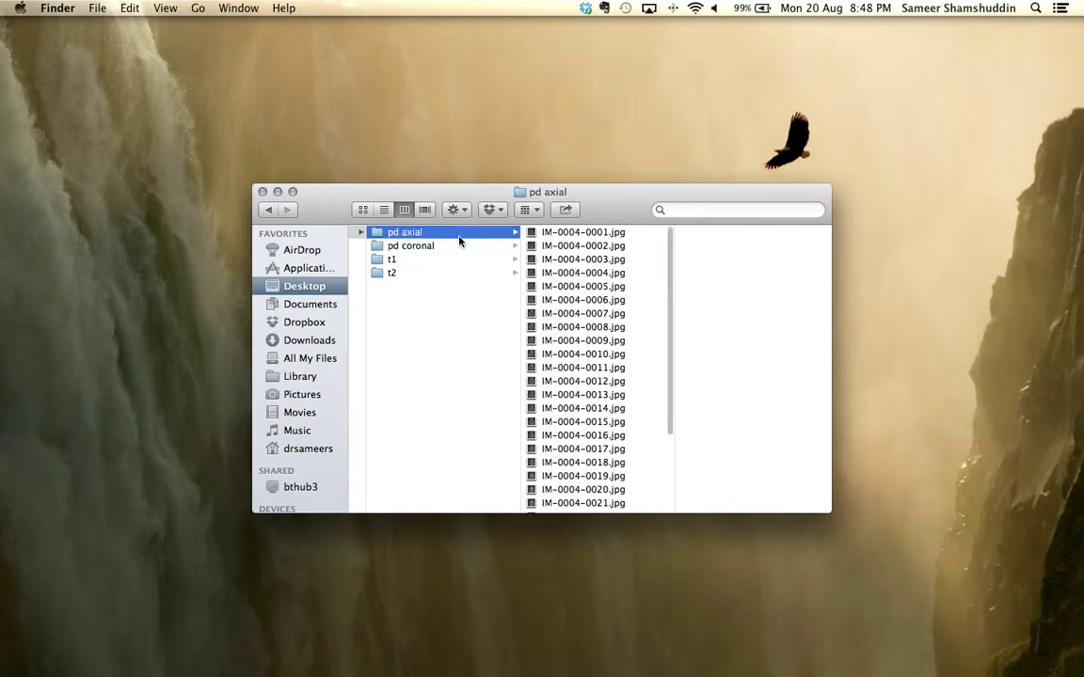
pyautogui.click(552, 248)
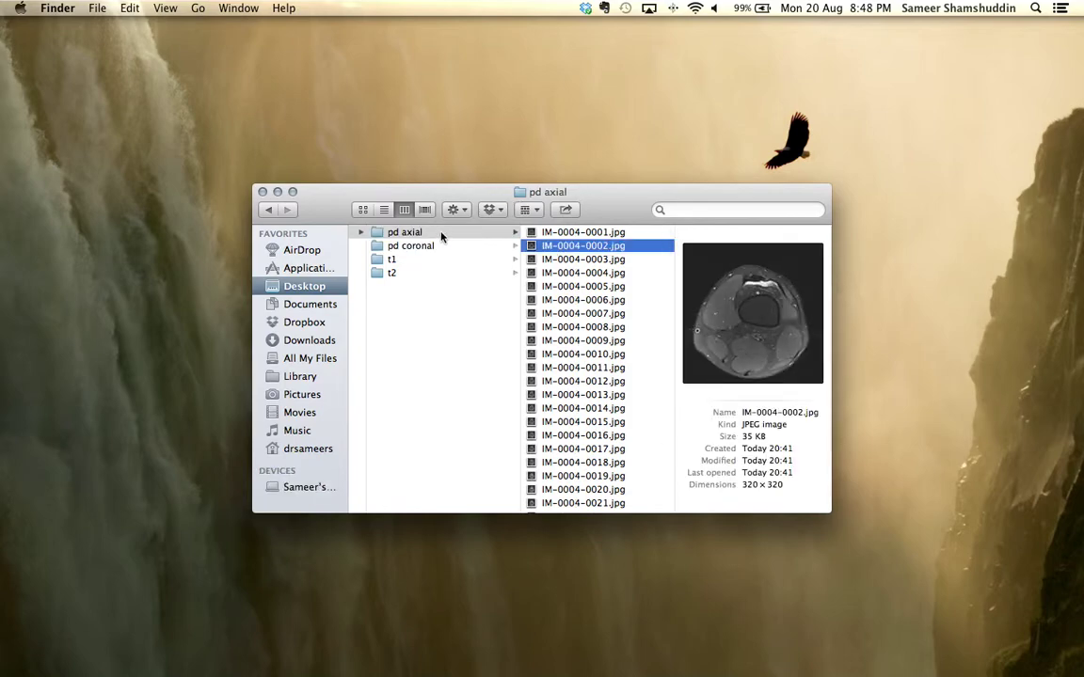
pyautogui.click(442, 234)
pyautogui.click(421, 263)
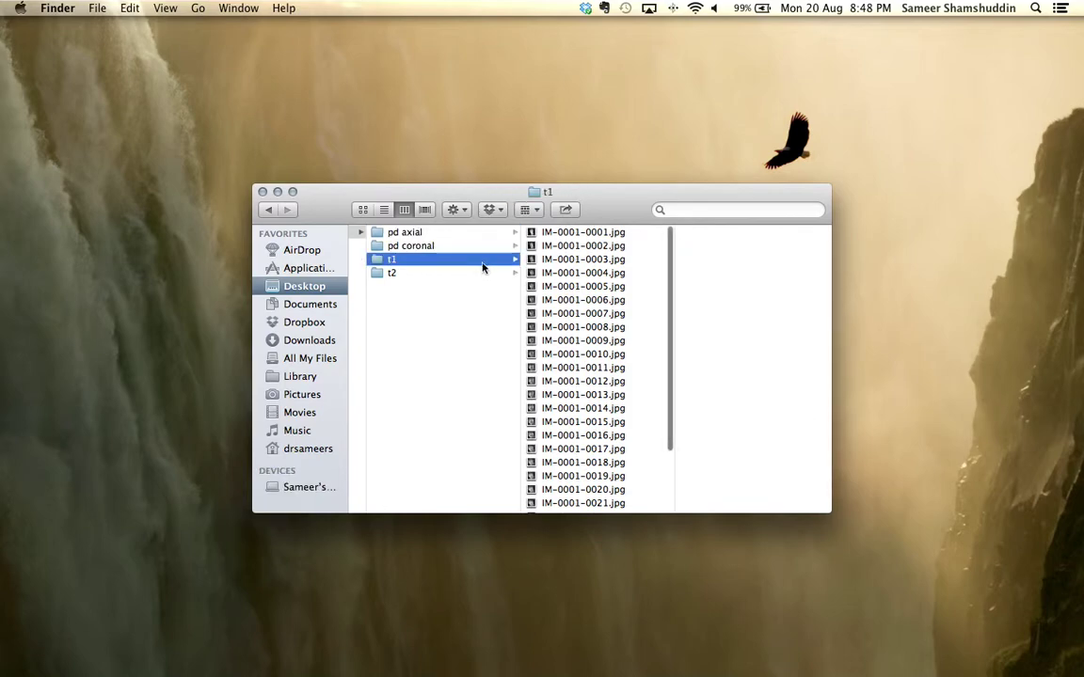
pyautogui.click(555, 260)
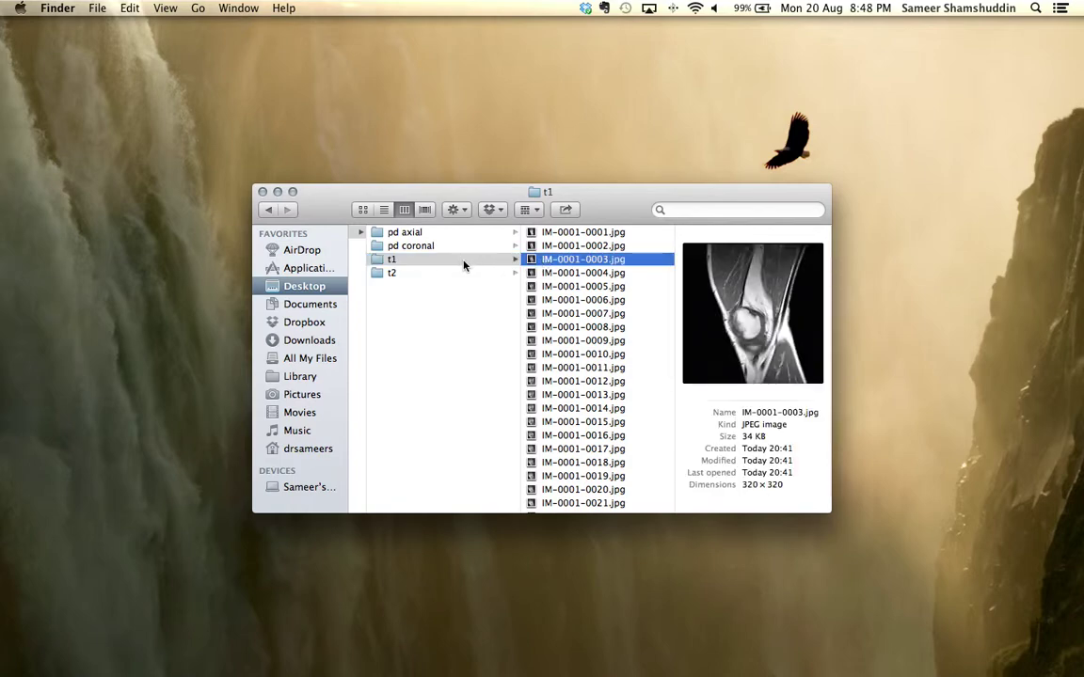
pyautogui.click(605, 235)
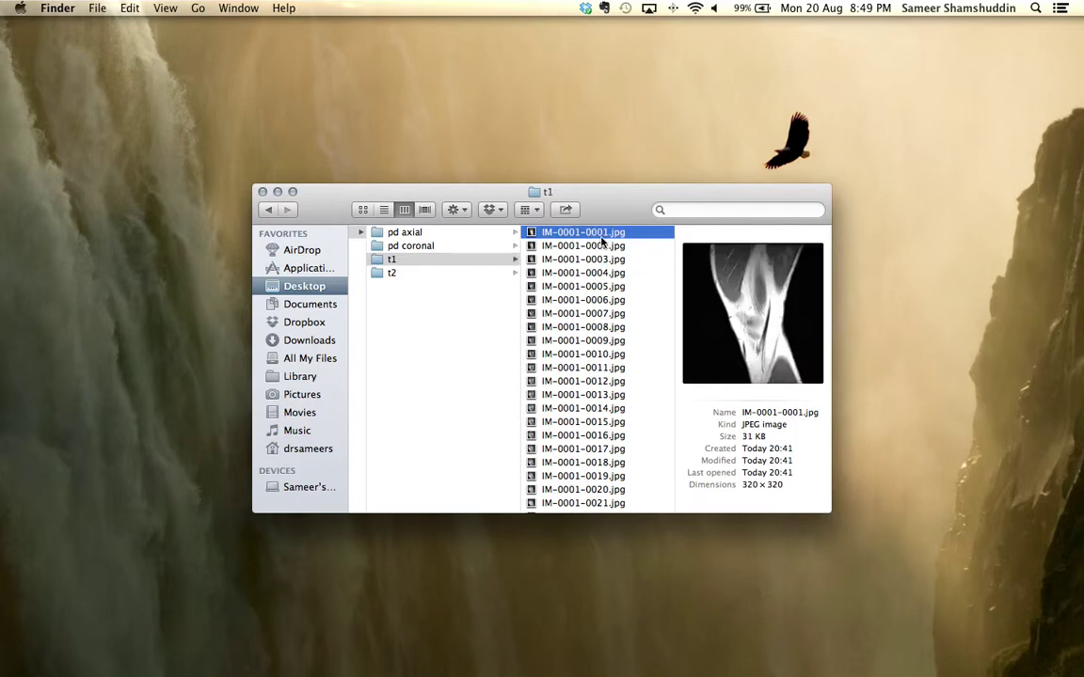
pyautogui.scroll(-3, 602, 242)
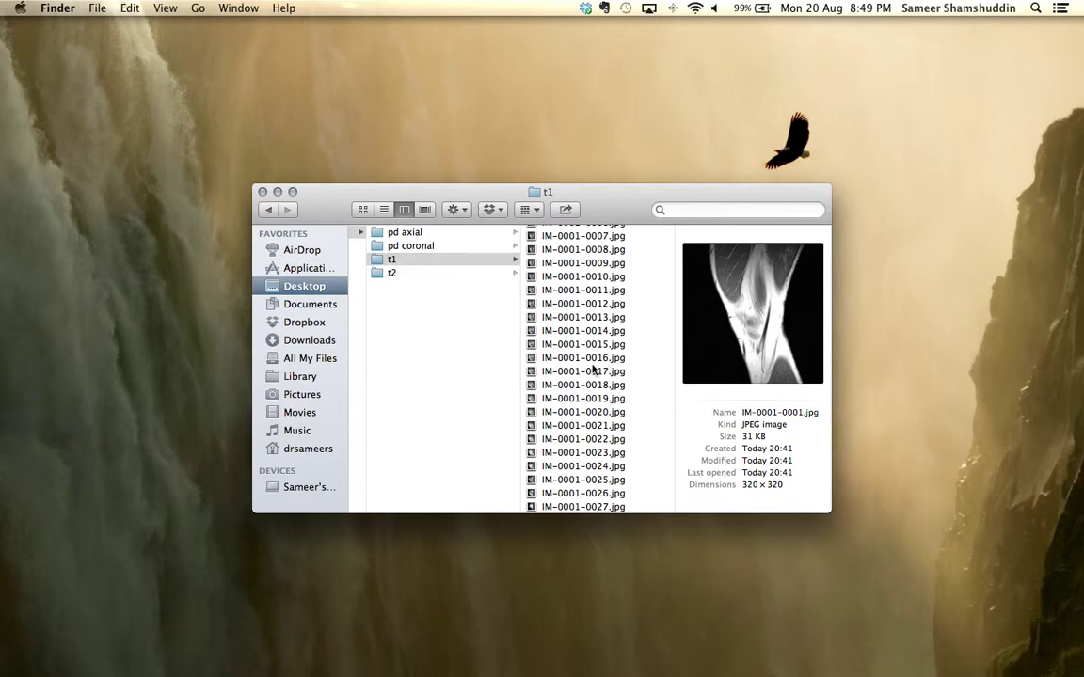
pyautogui.scroll(2, 592, 370)
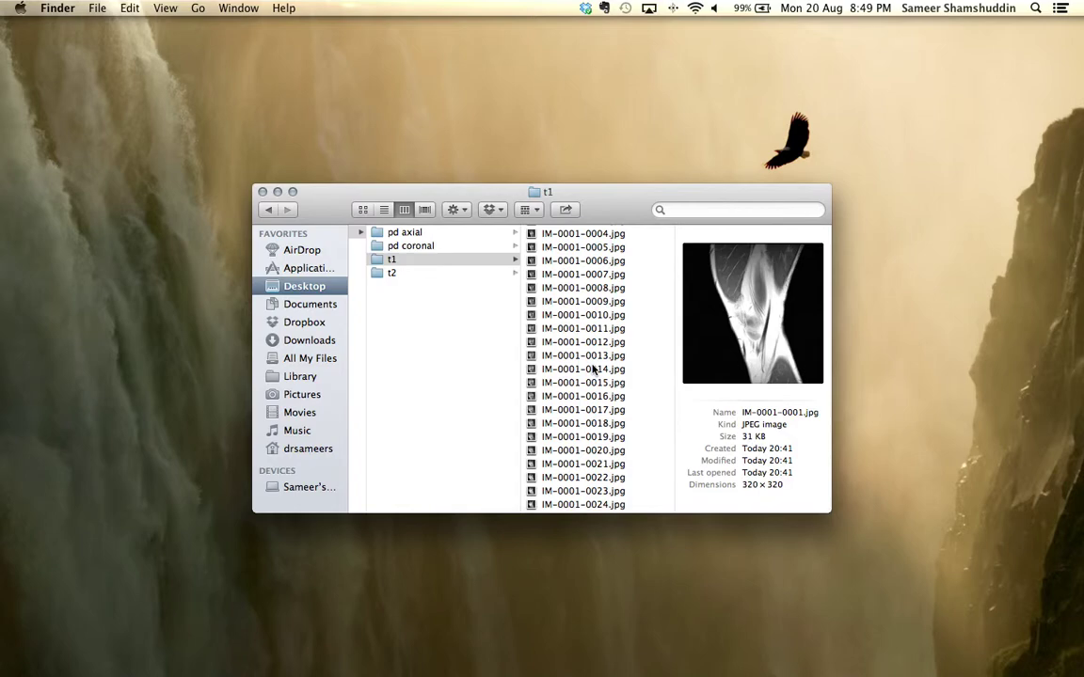
# Step: Close the Finder window and return to OsiriX from the Dock
pyautogui.click(264, 192)
pyautogui.moveTo(490, 665)
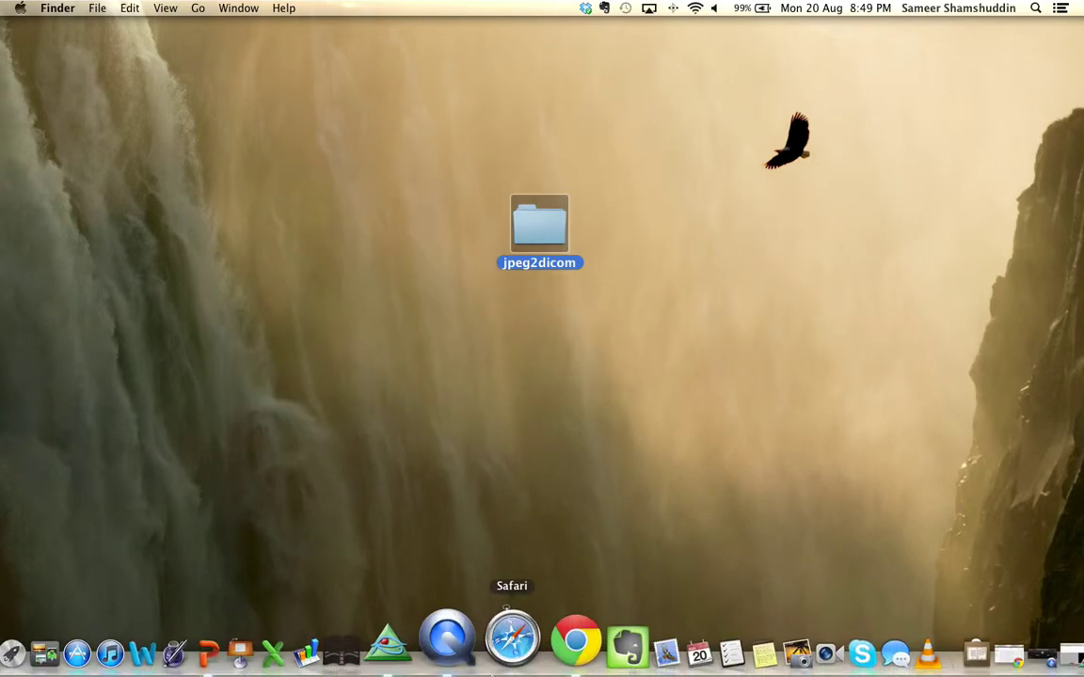
pyautogui.click(440, 658)
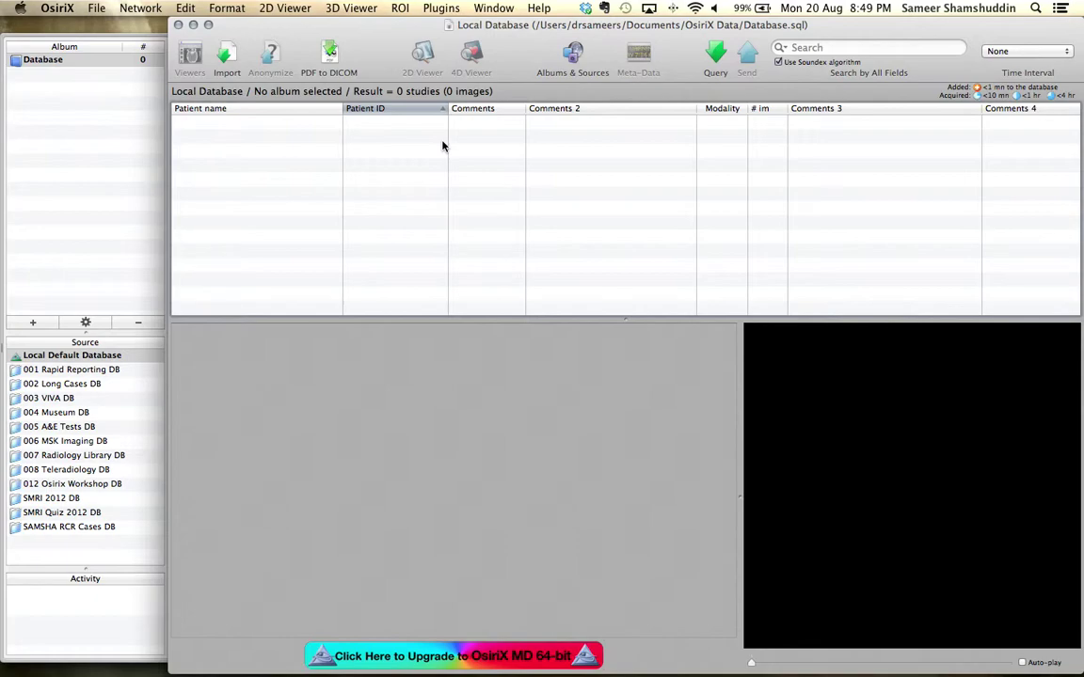
# Step: Choose Plugins > Database > JPEG to DICOM from the menu bar
pyautogui.click(441, 9)
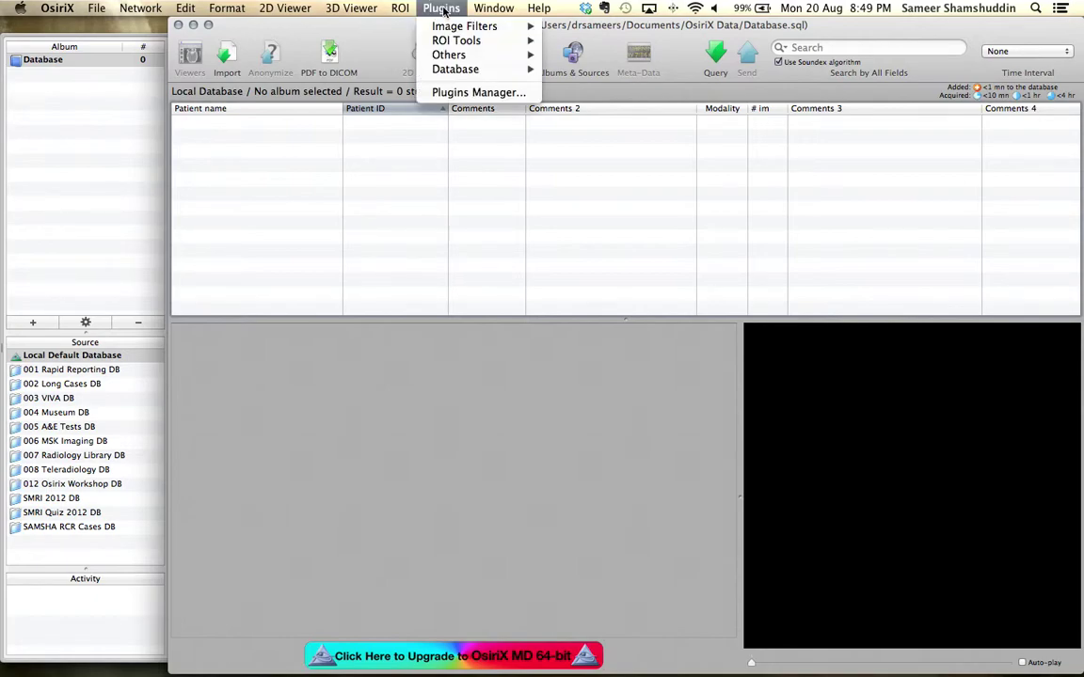
pyautogui.moveTo(456, 74)
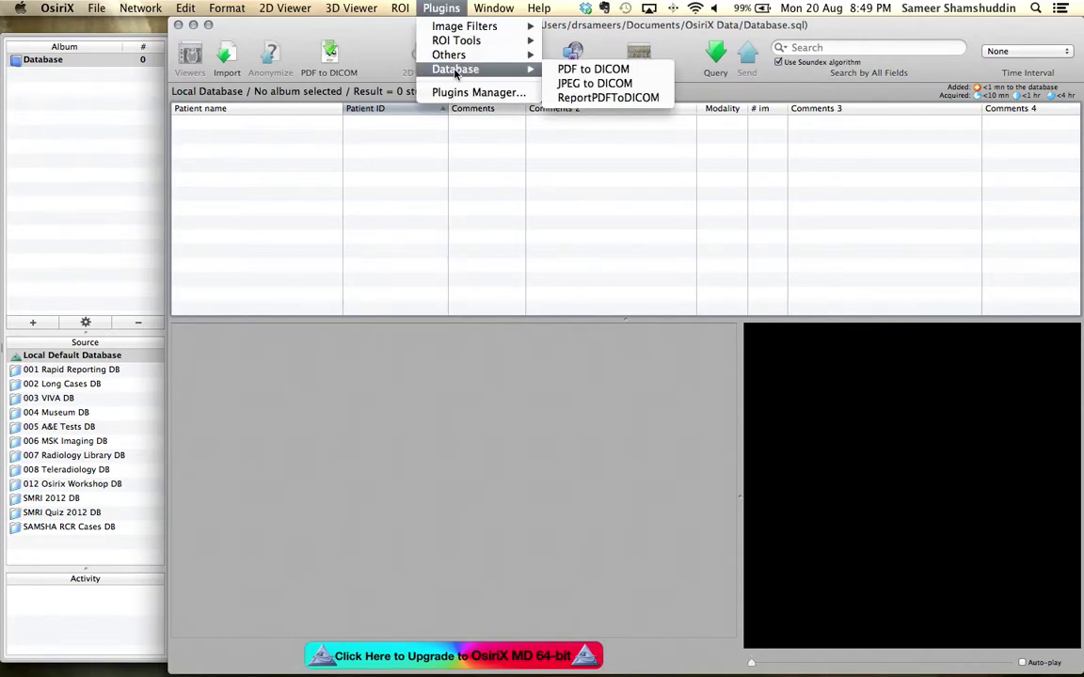
pyautogui.click(588, 88)
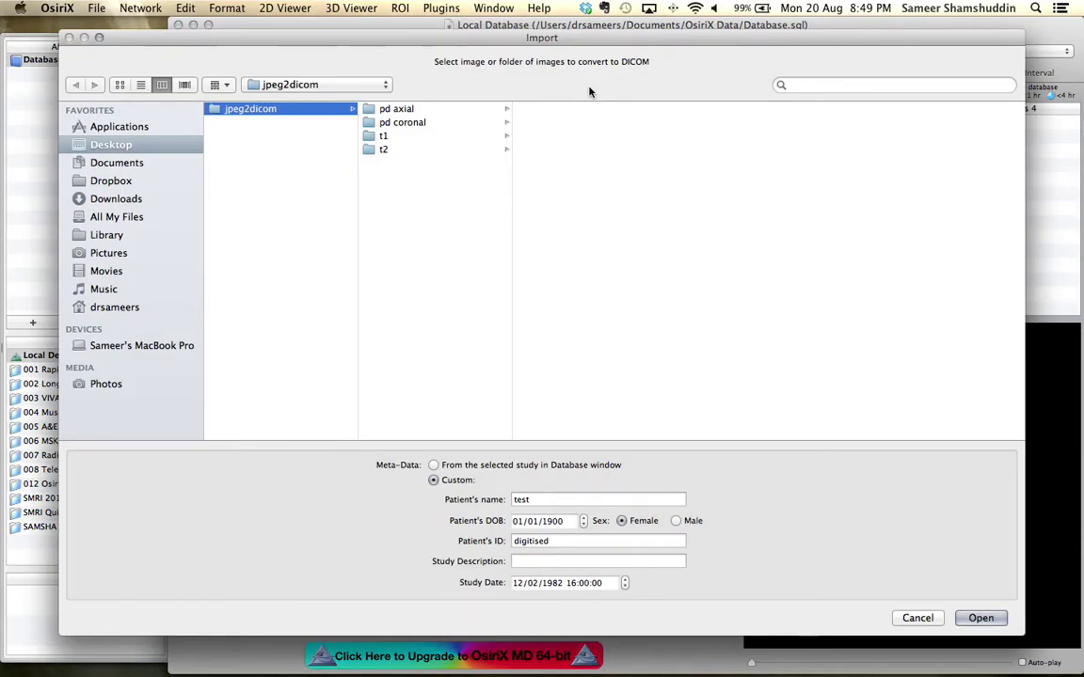
# Step: In Desktop > jpeg2dicom, select the pd axial, pd coronal, t1 and t2 folders
pyautogui.click(134, 149)
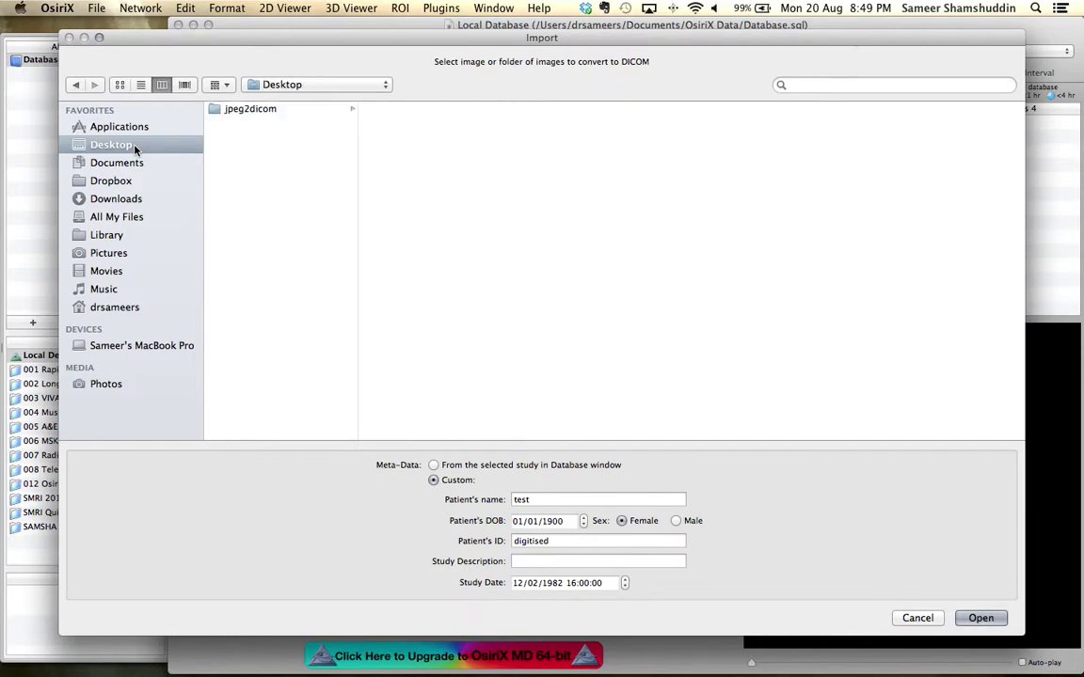
pyautogui.click(253, 109)
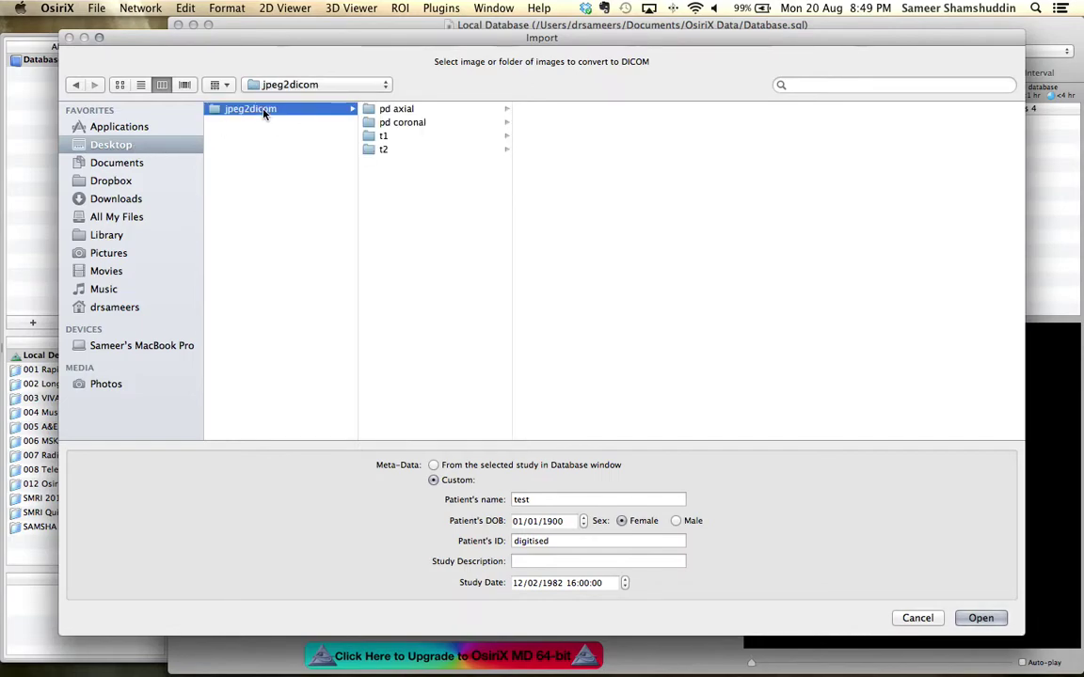
pyautogui.click(385, 113)
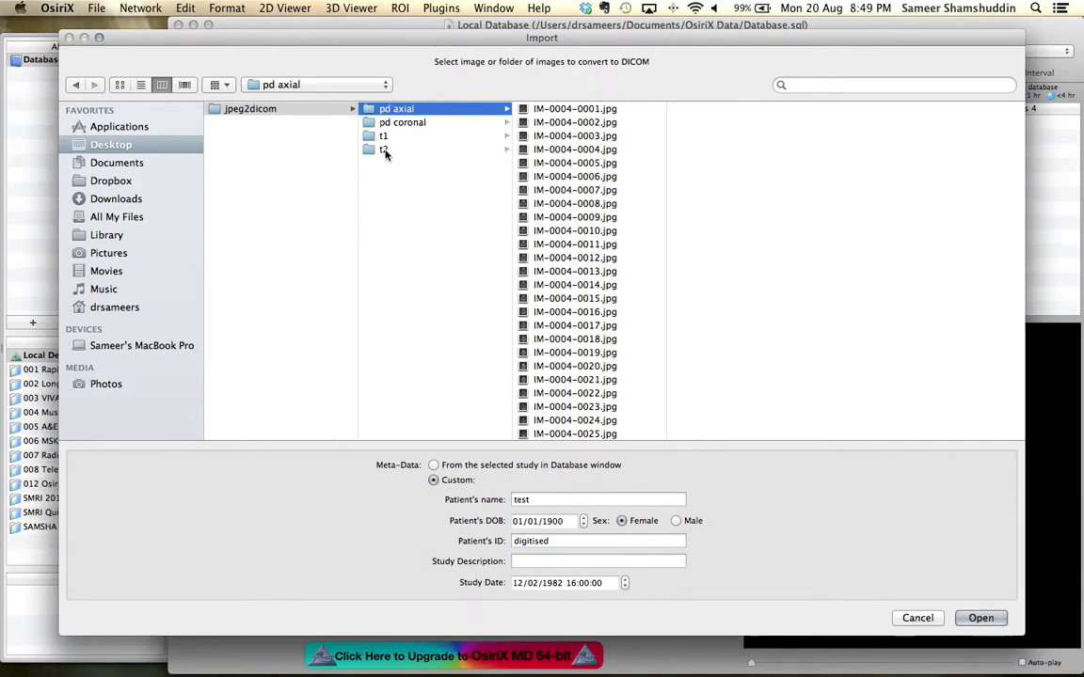
pyautogui.keyDown('shift'); pyautogui.click(385, 154); pyautogui.keyUp('shift')
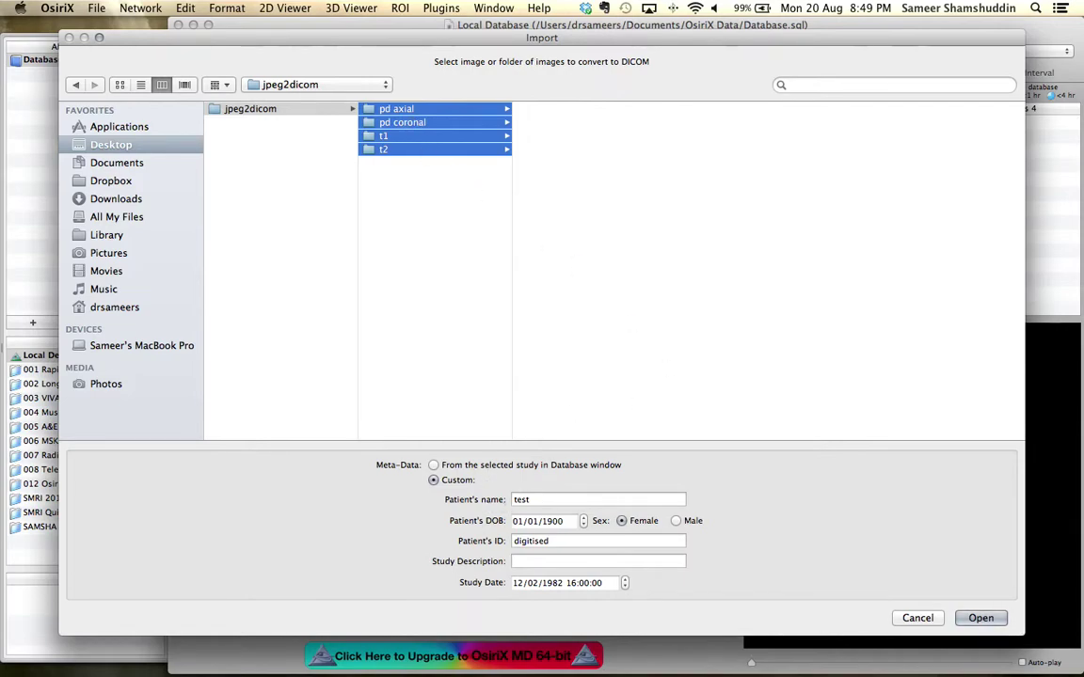
pyautogui.click(548, 500)
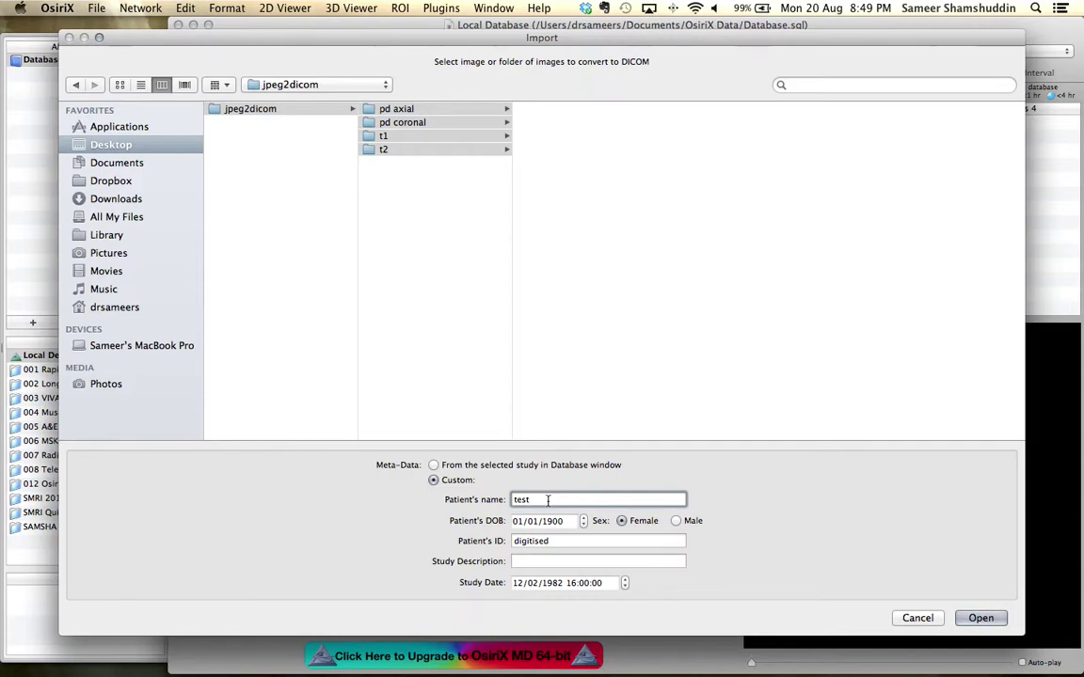
# Step: Set patient name and ID to 'test case', study description 'MRI Knee', then convert
pyautogui.write('case')
pyautogui.click(562, 541)
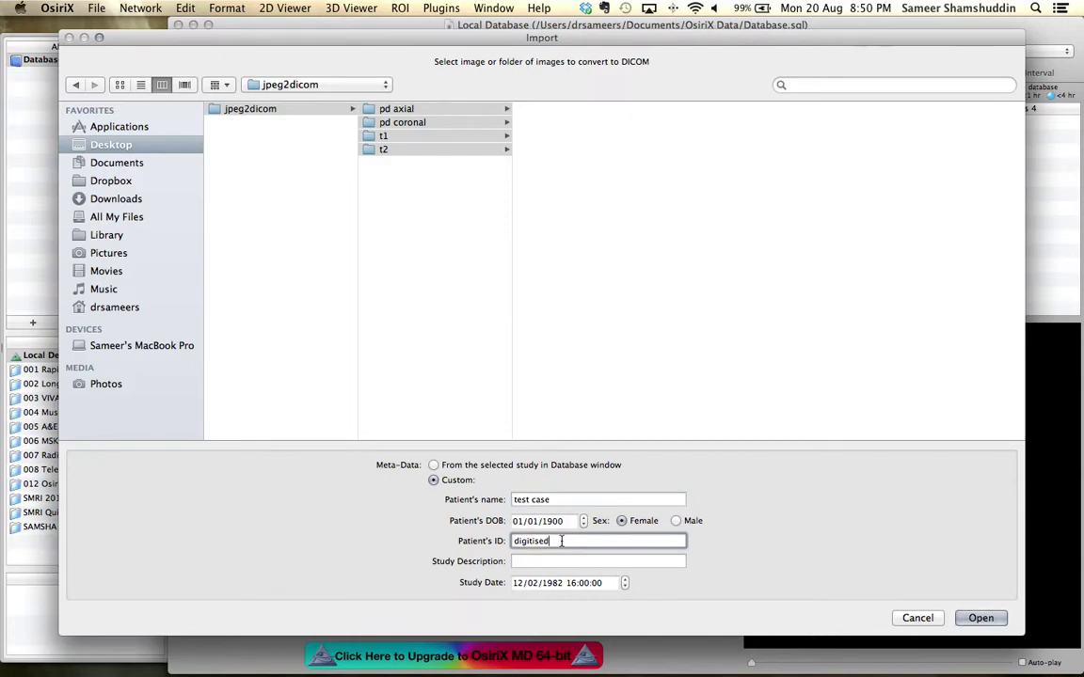
pyautogui.press('BackSpace')
pyautogui.press('BackSpace')
pyautogui.press('BackSpace')
pyautogui.press('BackSpace')
pyautogui.press('BackSpace')
pyautogui.press('BackSpace')
pyautogui.press('BackSpace')
pyautogui.press('BackSpace')
pyautogui.write('test ca')
pyautogui.click(562, 561)
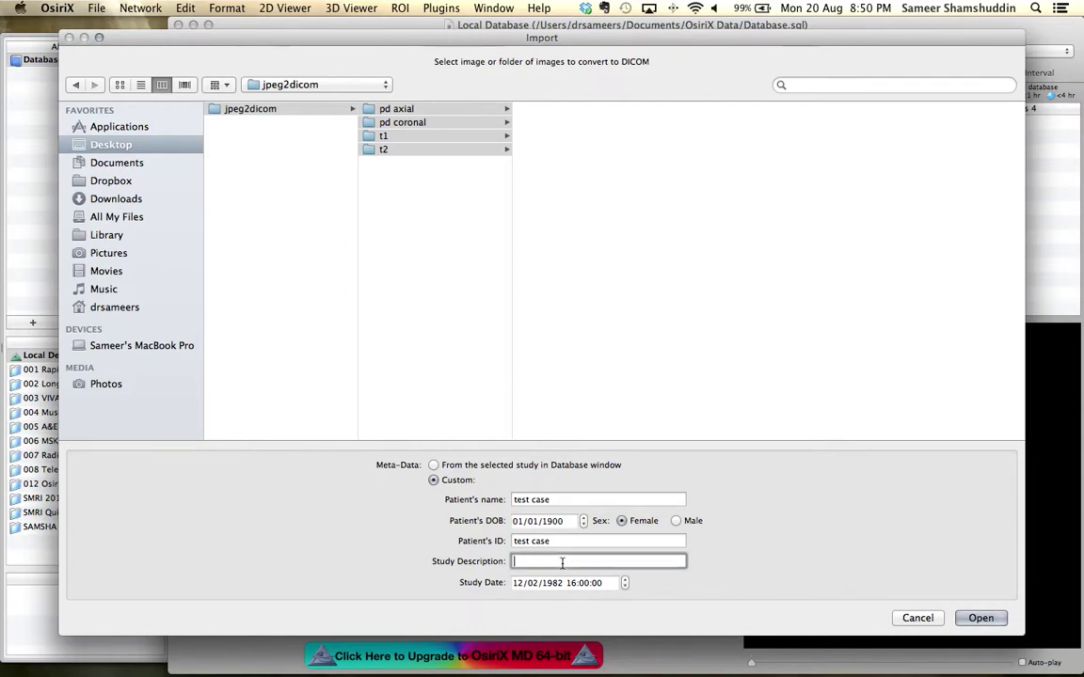
pyautogui.write('MRI Knee')
pyautogui.click(981, 619)
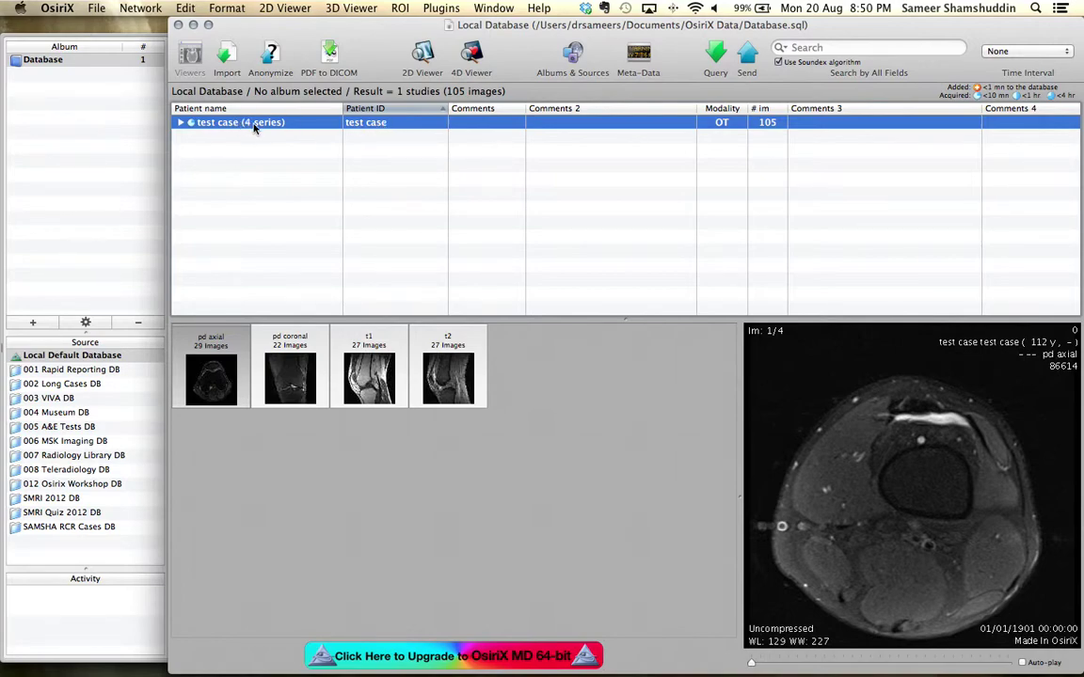
# Step: Preview the pd axial, pd coronal, t1 and t2 series, then open the test case study
pyautogui.click(218, 367)
pyautogui.click(290, 374)
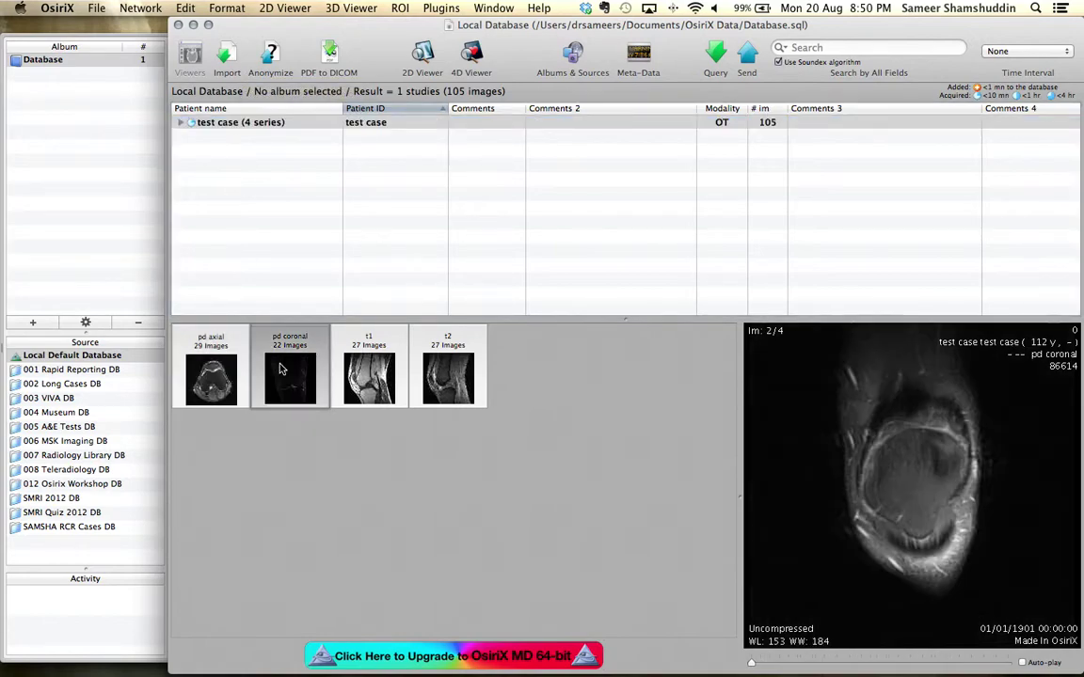
pyautogui.click(384, 377)
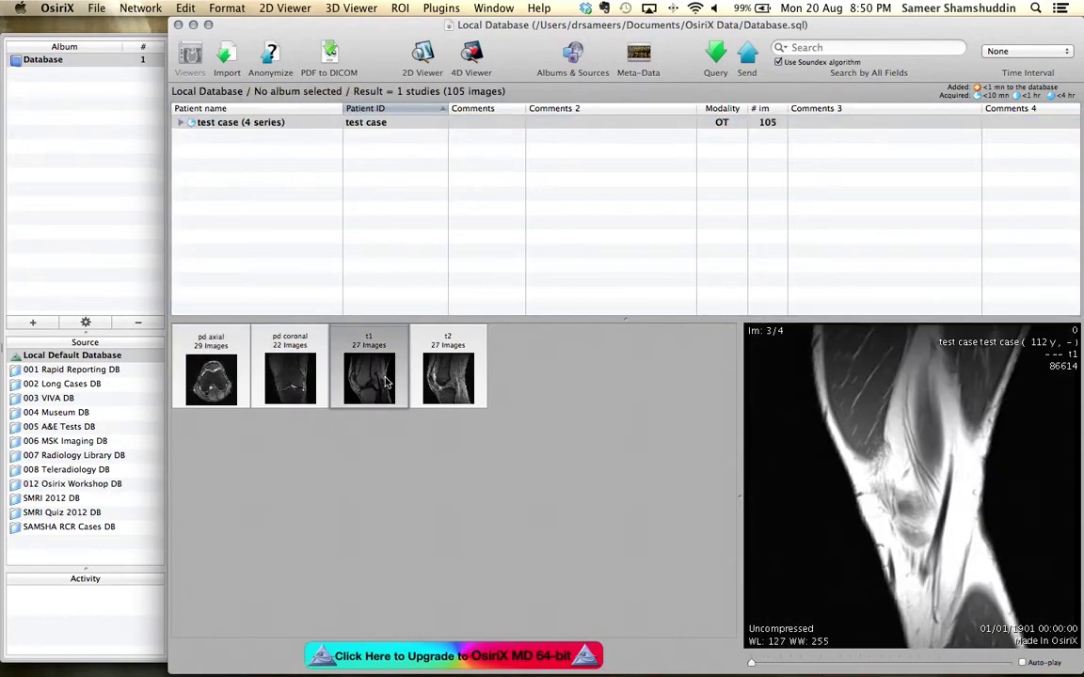
pyautogui.click(458, 380)
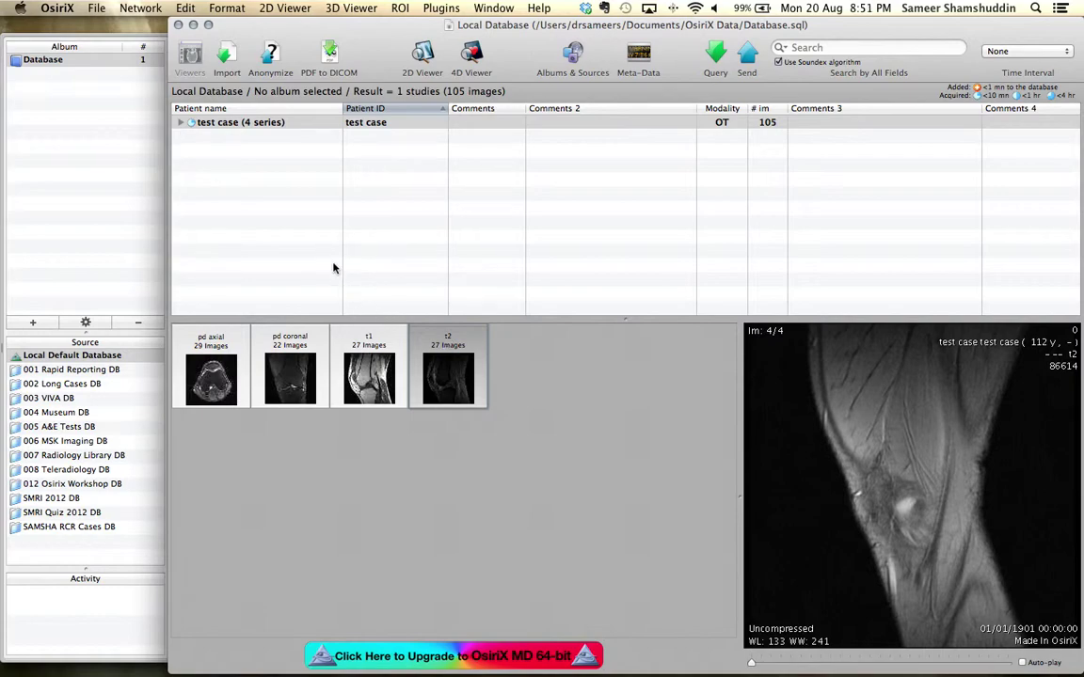
pyautogui.click(311, 127)
pyautogui.doubleClick(311, 127)
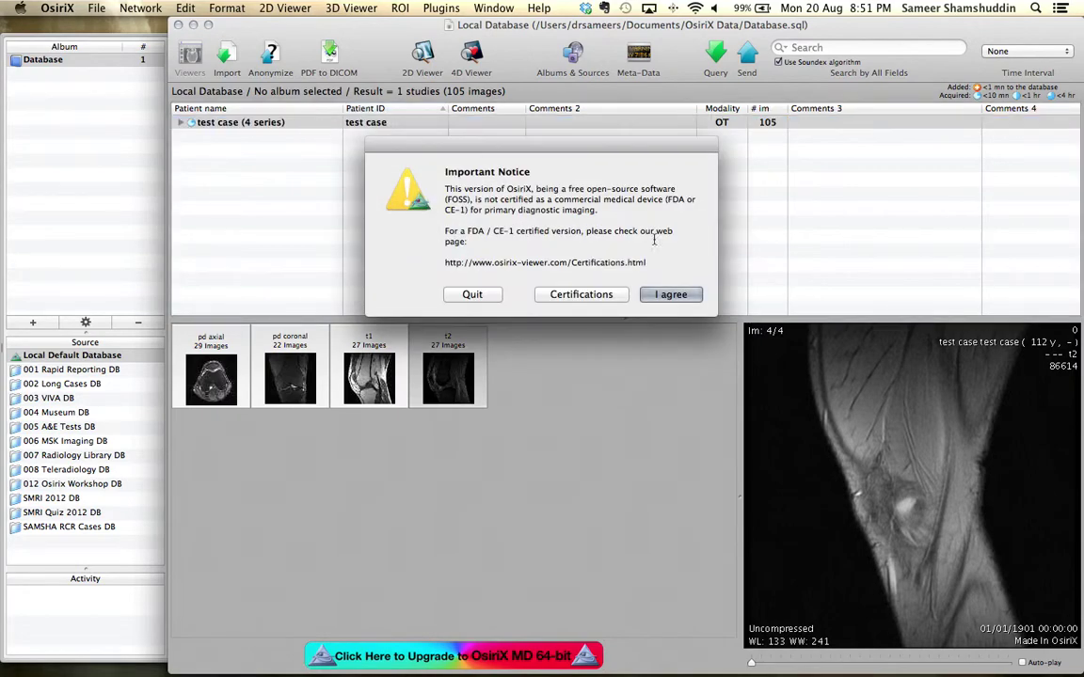
pyautogui.click(668, 296)
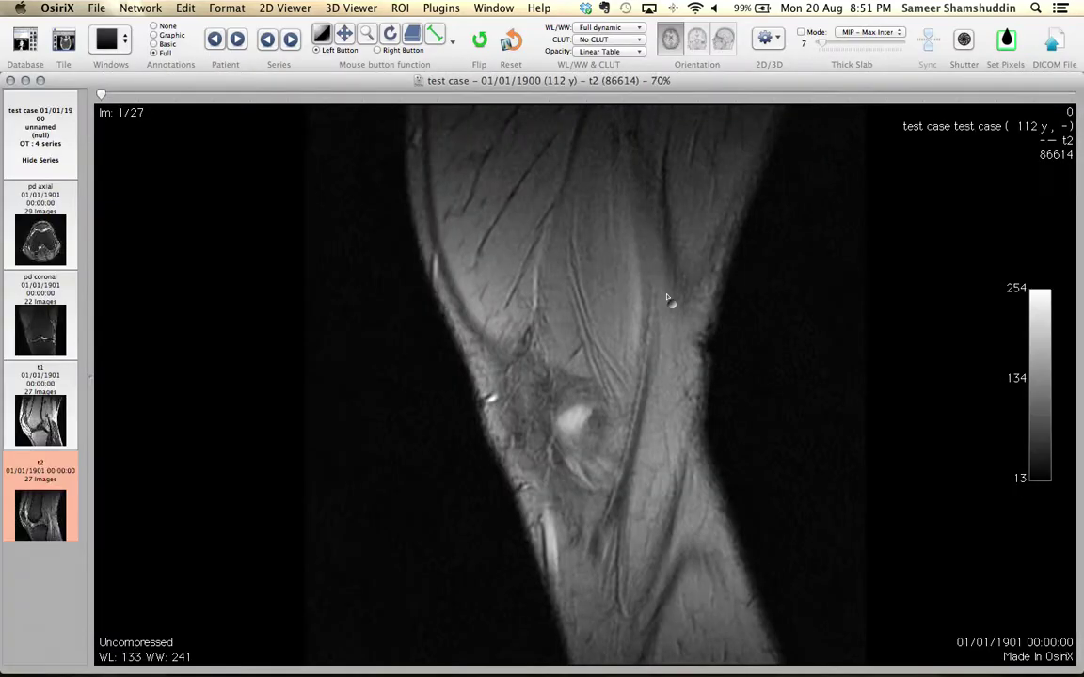
pyautogui.scroll(-13, 287, 276)
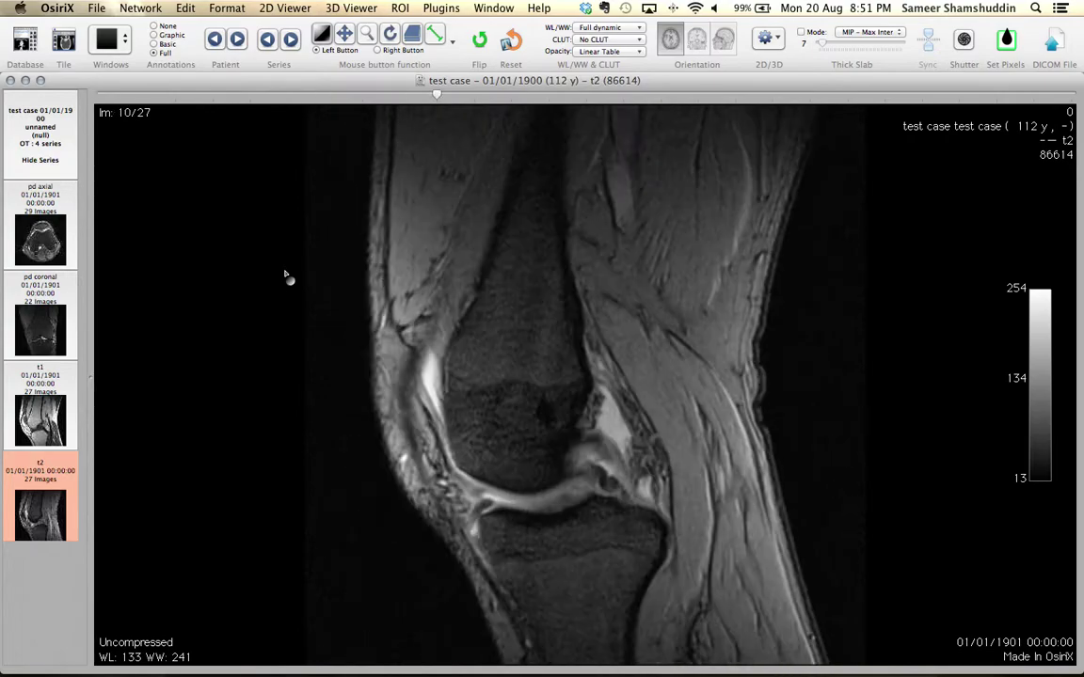
pyautogui.scroll(-13, 287, 276)
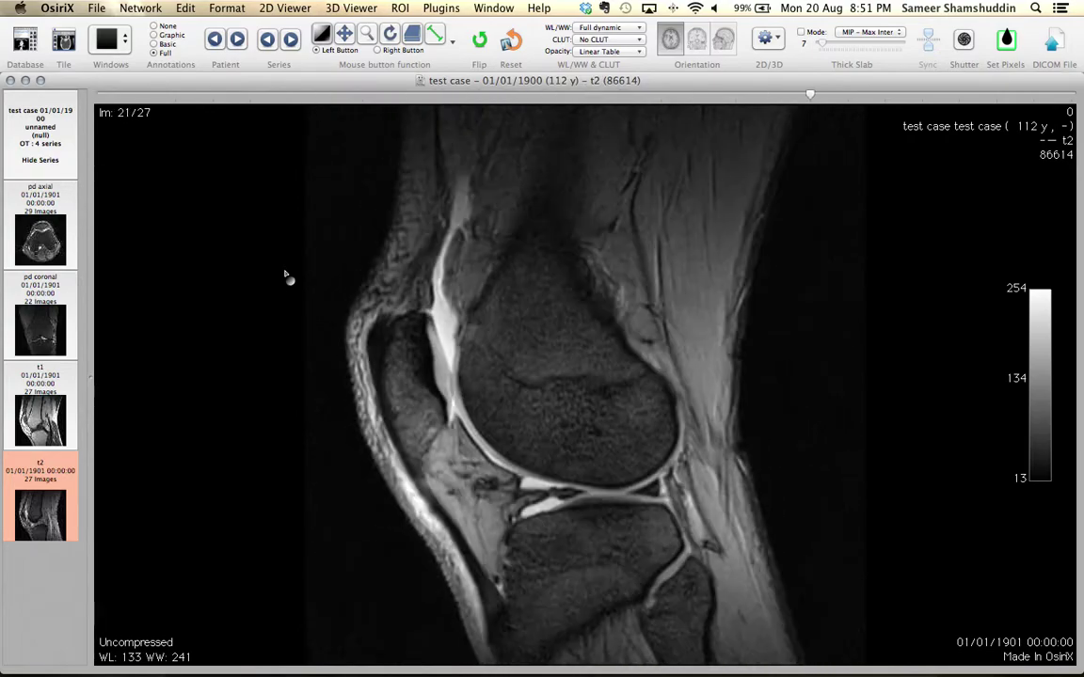
pyautogui.scroll(16, 287, 276)
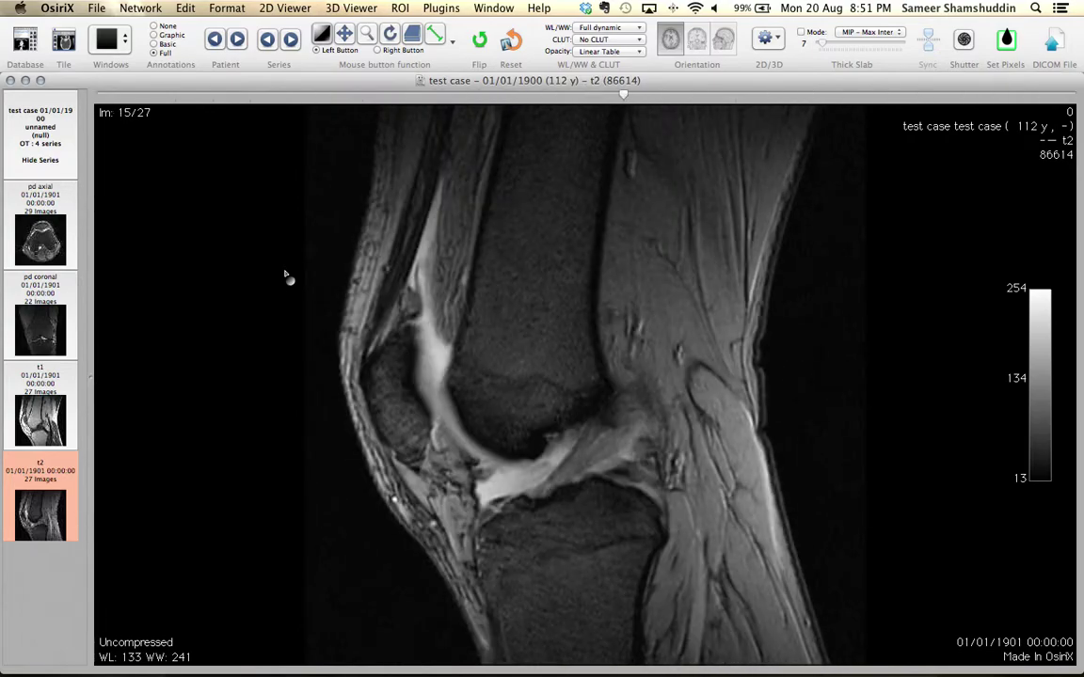
pyautogui.scroll(-4, 287, 275)
pyautogui.scroll(-6, 287, 276)
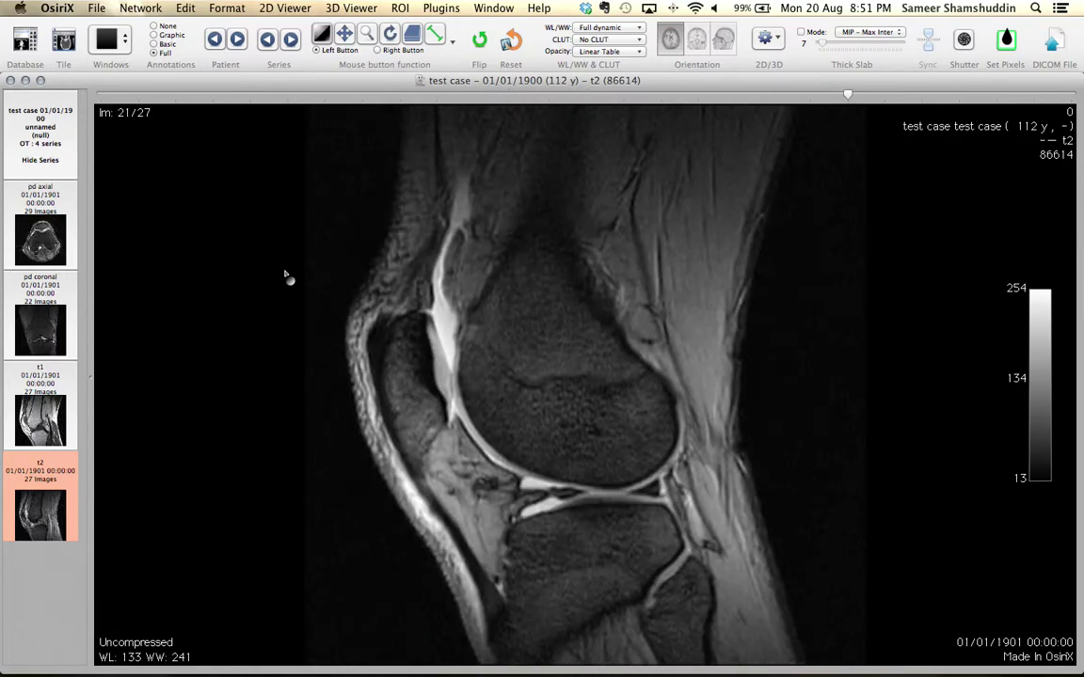
pyautogui.scroll(5, 286, 276)
pyautogui.click(51, 323)
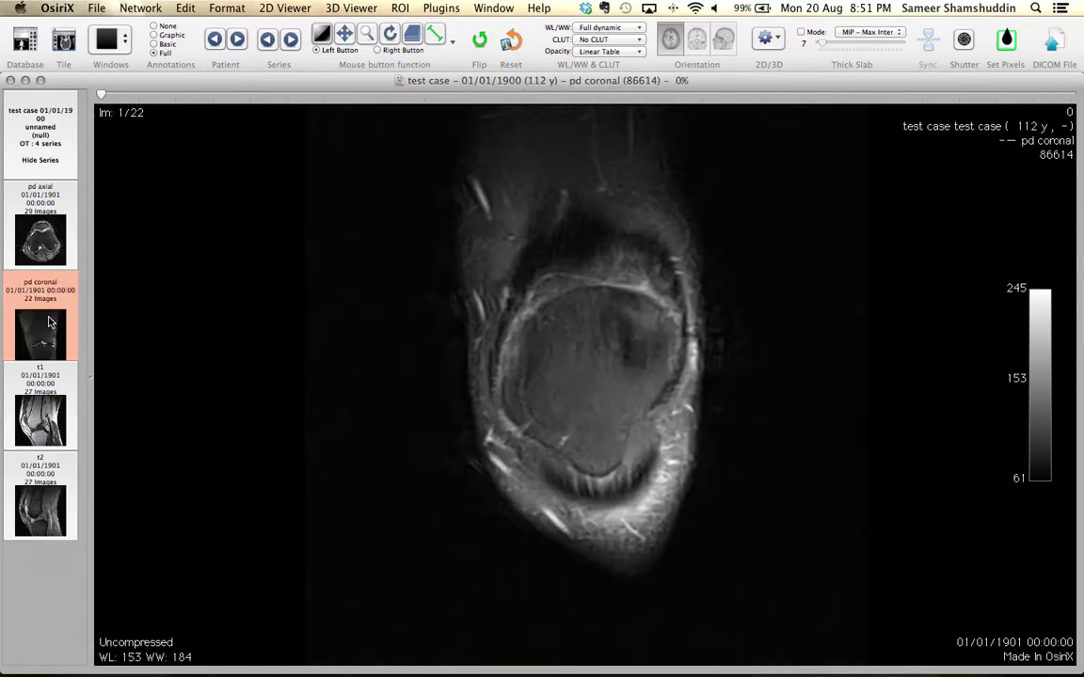
pyautogui.scroll(-14, 376, 300)
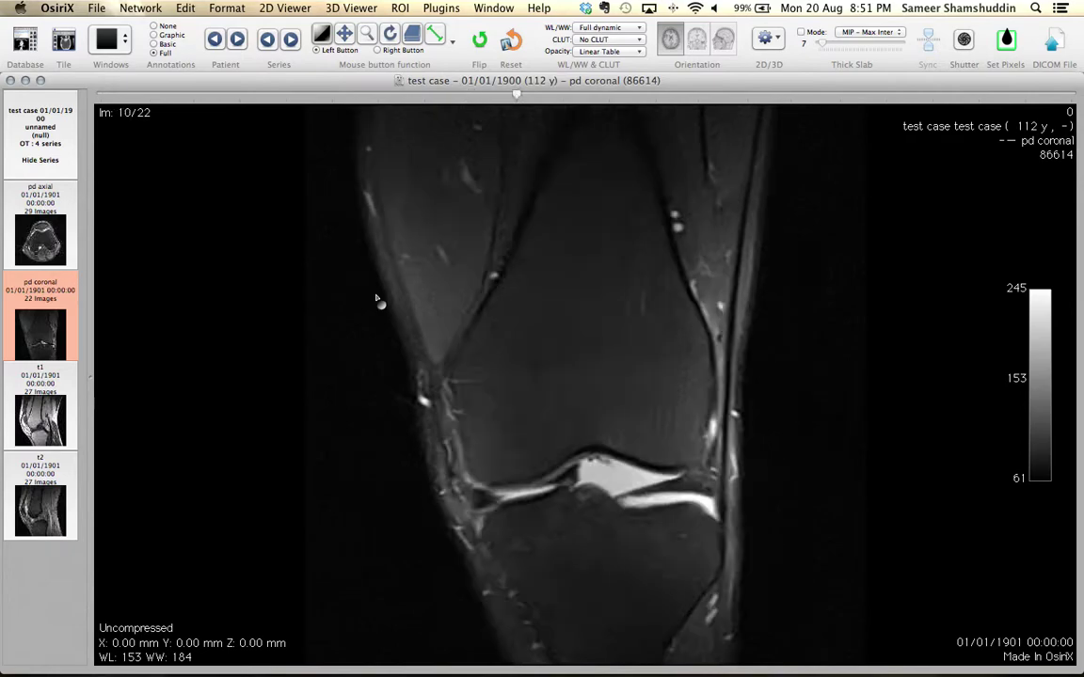
pyautogui.scroll(-4, 375, 300)
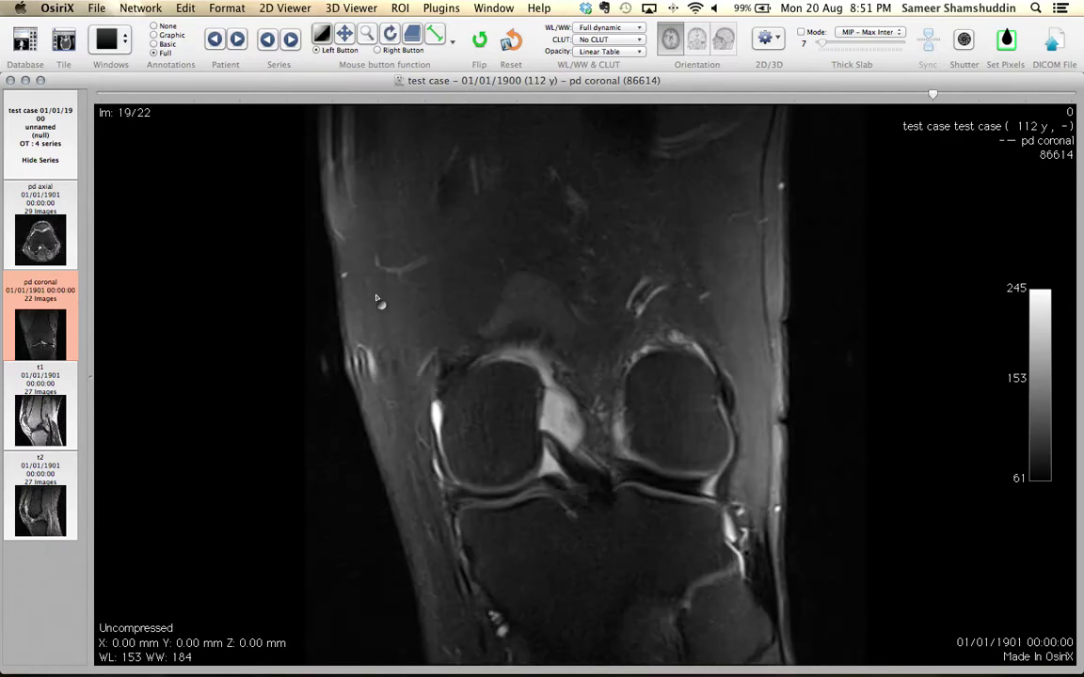
pyautogui.click(11, 81)
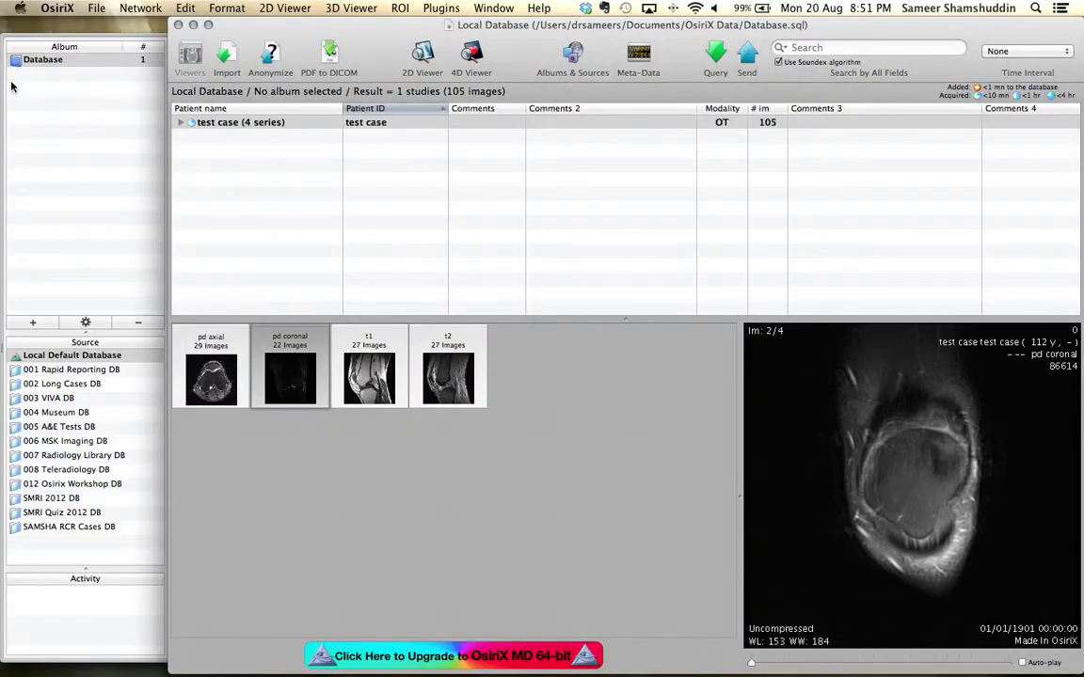
pyautogui.click(193, 25)
# Step: Open jpeg2dicom, review the pd axial, pd coronal, t1 and t2 folders, then close the window
pyautogui.doubleClick(539, 236)
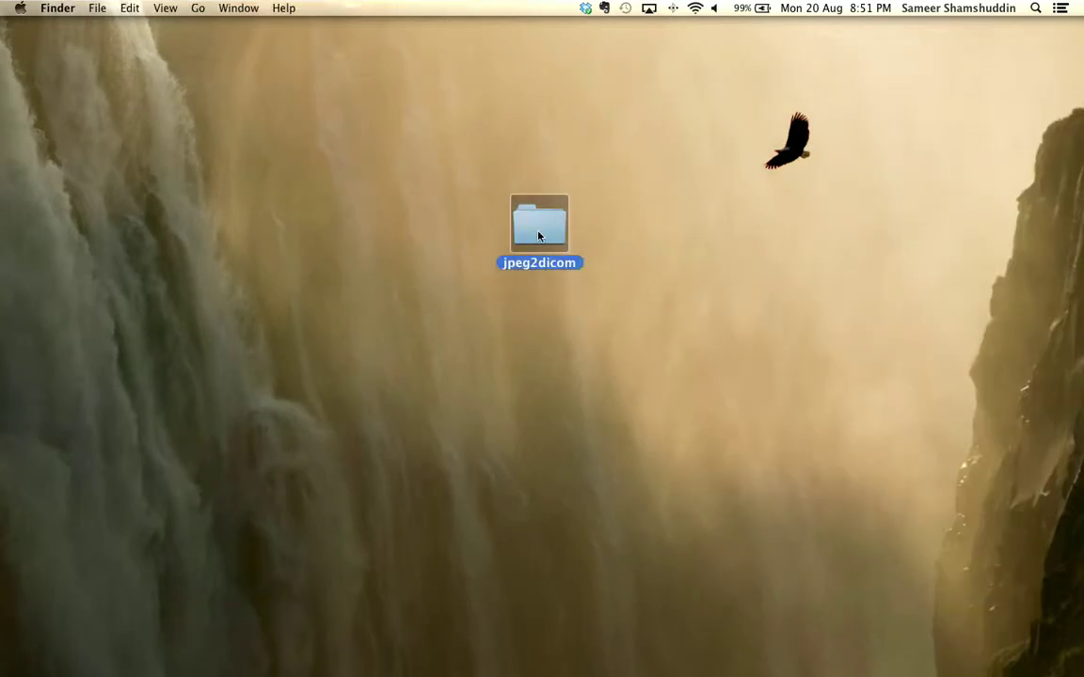
pyautogui.click(539, 235)
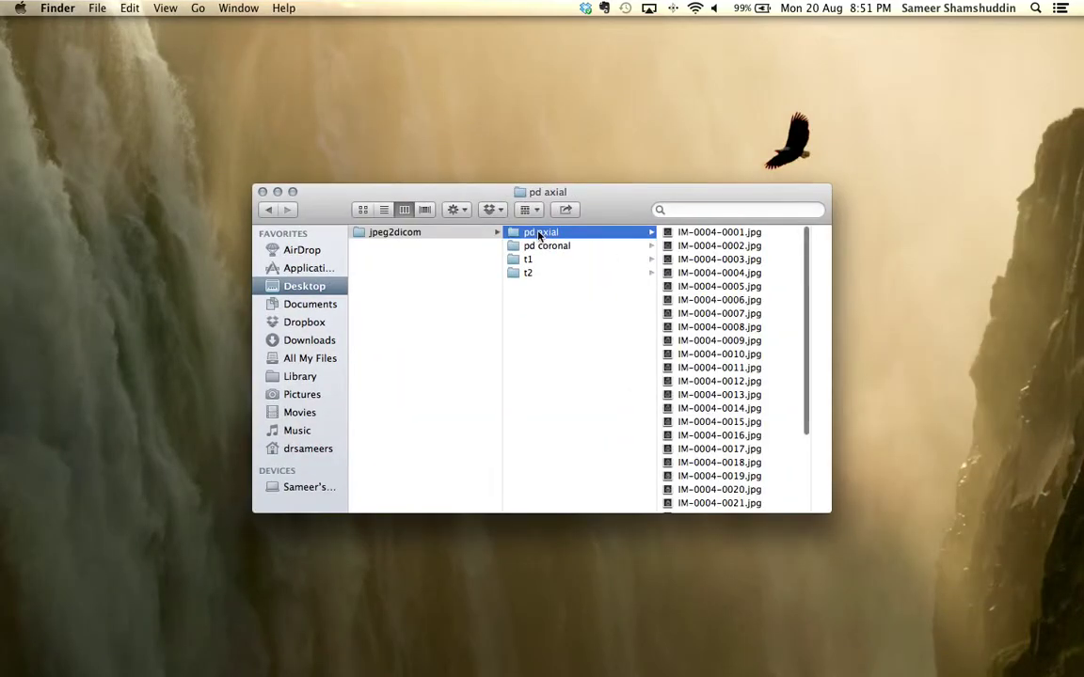
pyautogui.click(540, 247)
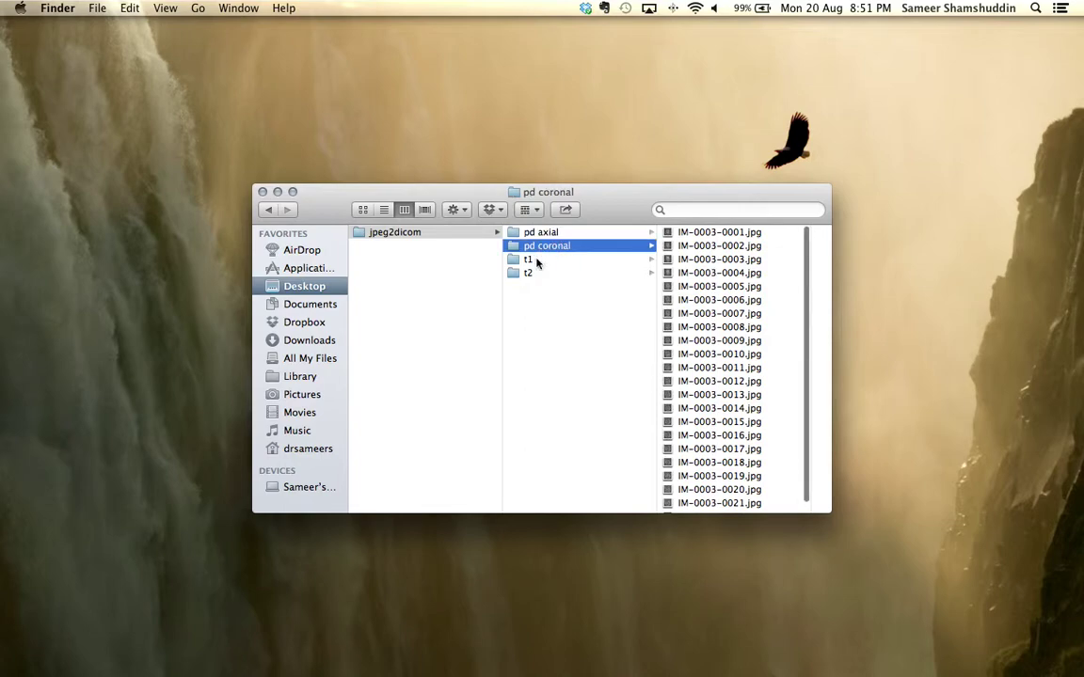
pyautogui.click(536, 260)
pyautogui.click(534, 274)
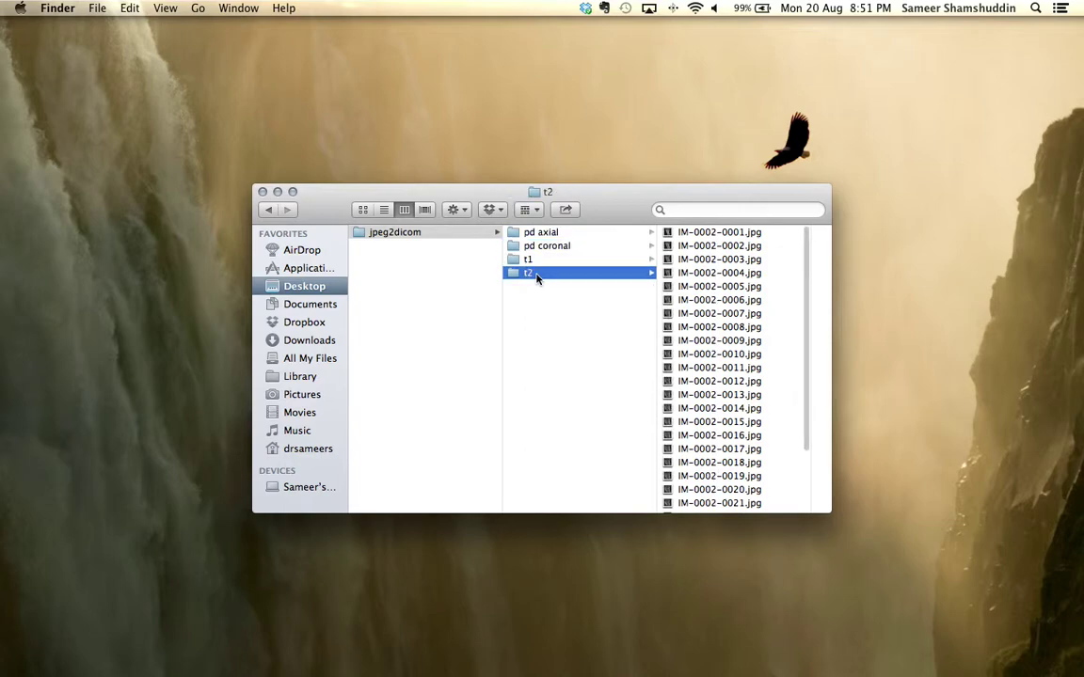
pyautogui.click(390, 234)
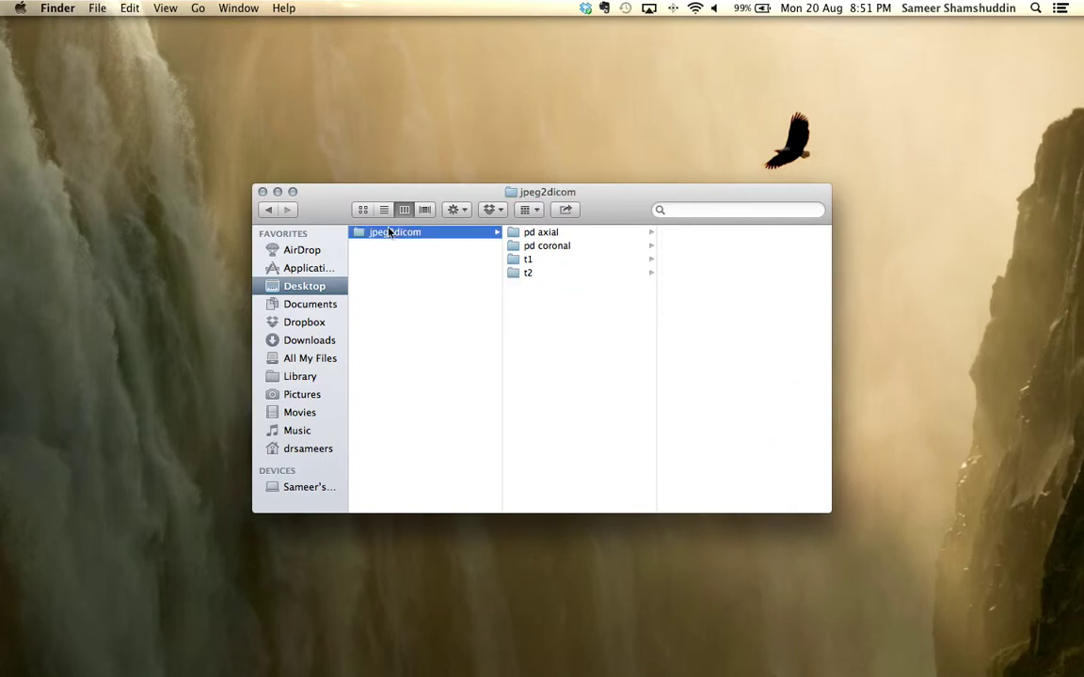
pyautogui.click(263, 193)
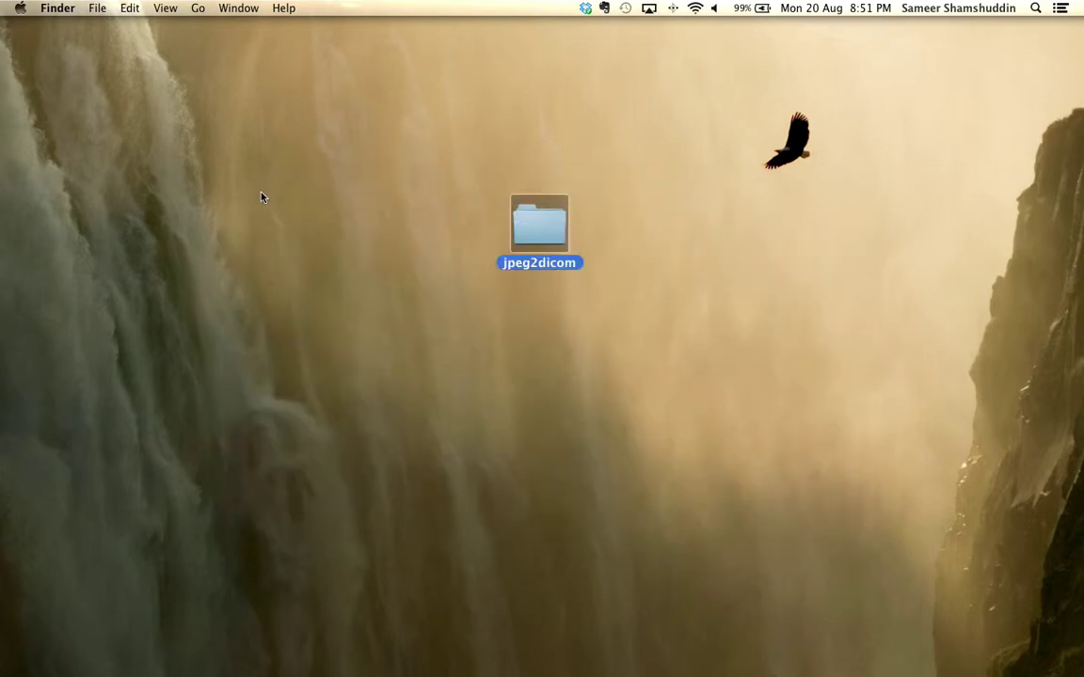